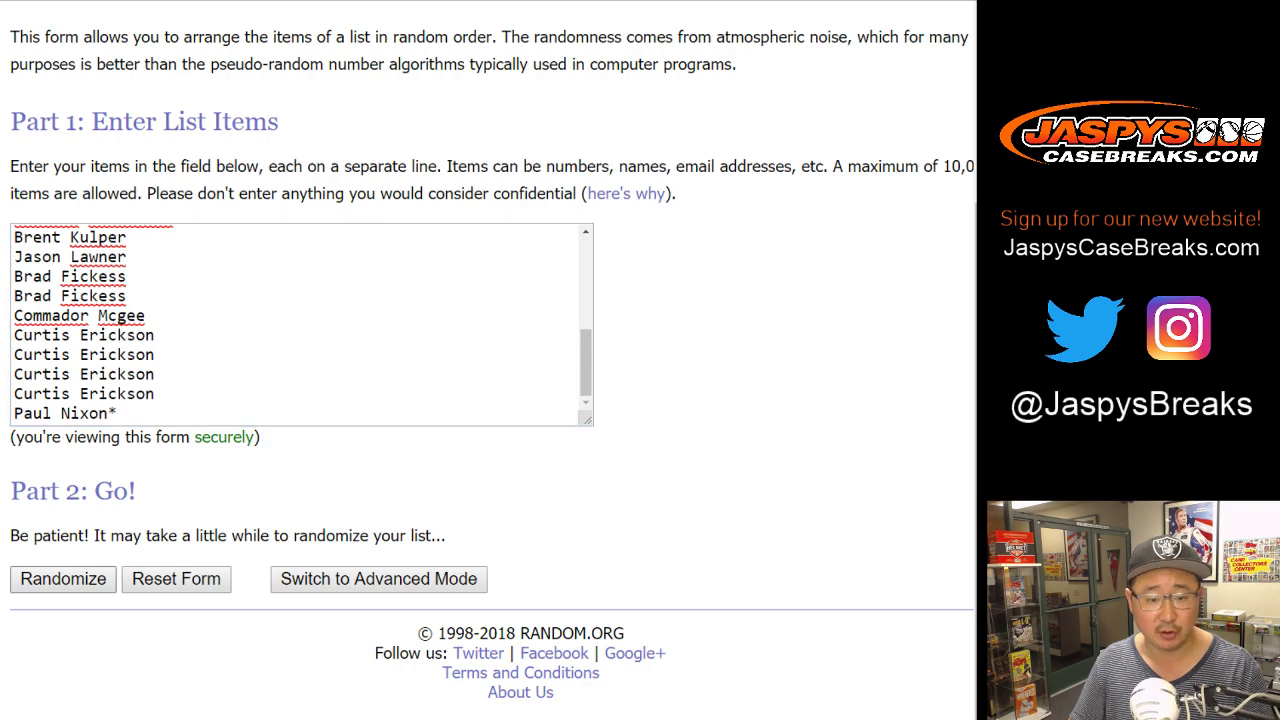
- Randomize the list of participant names in the List Randomizer eight times
scroll(300, 400, down, 10)
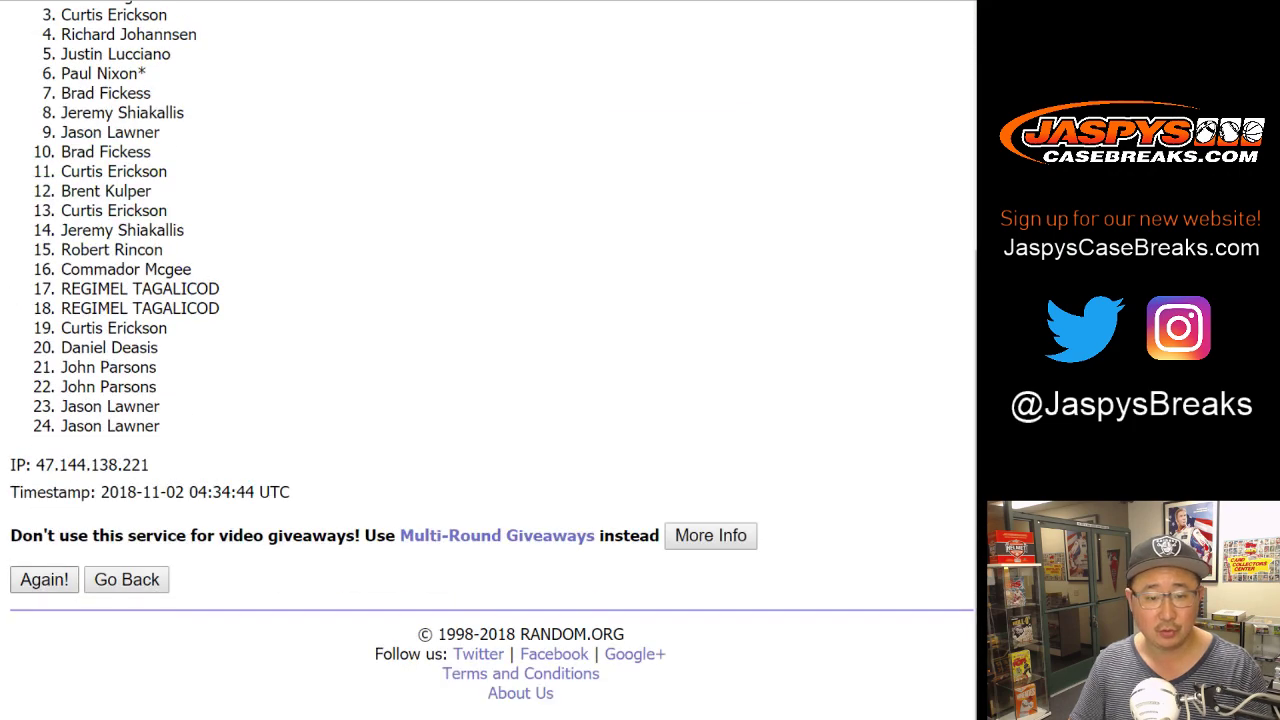
click(43, 578)
scroll(43, 578, down, 4)
click(44, 578)
scroll(44, 578, down, 4)
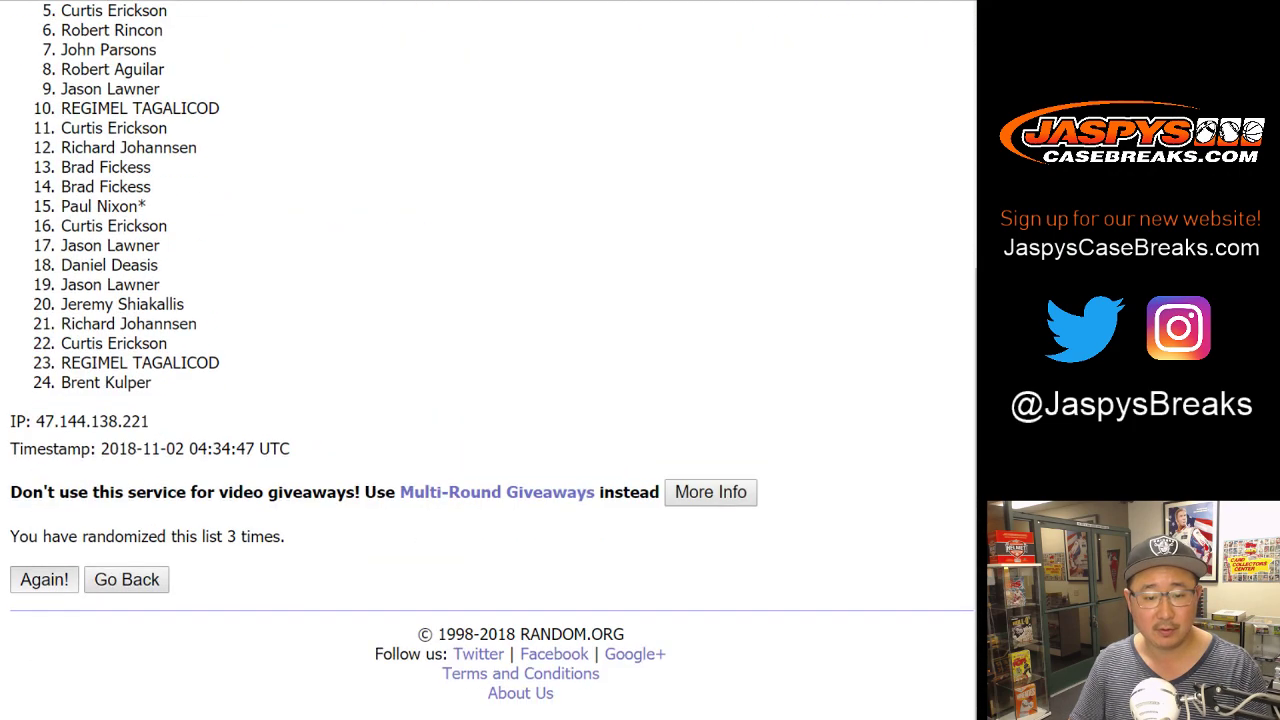
click(44, 578)
scroll(44, 578, down, 4)
click(44, 579)
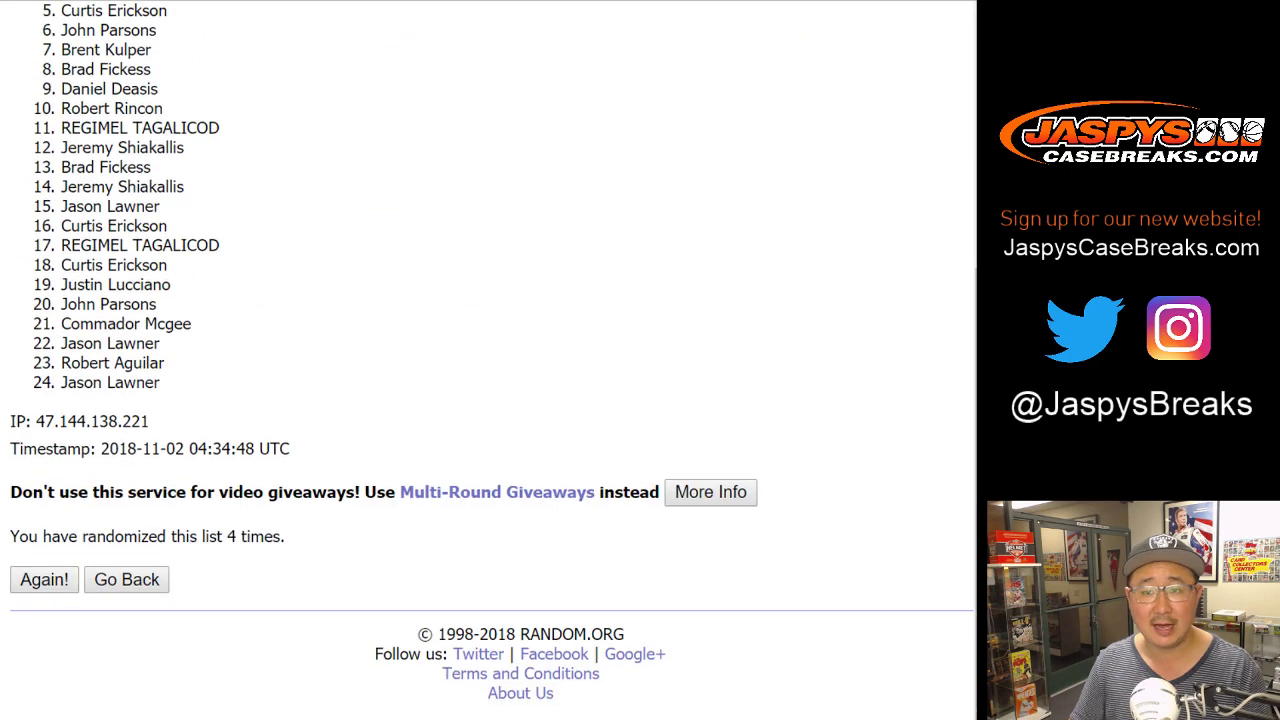
key(ctrl+Tab)
key(ctrl+shift+Tab)
scroll(490, 360, down, 4)
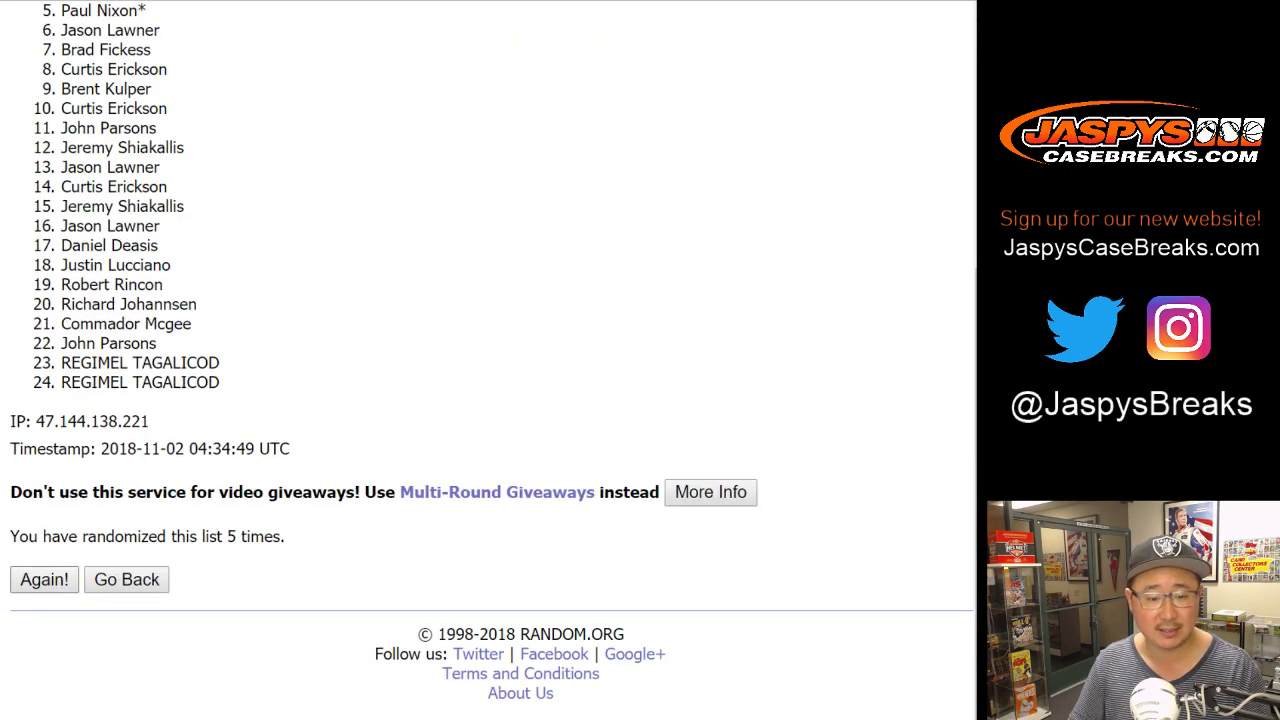
click(44, 579)
scroll(490, 360, down, 4)
key(Return)
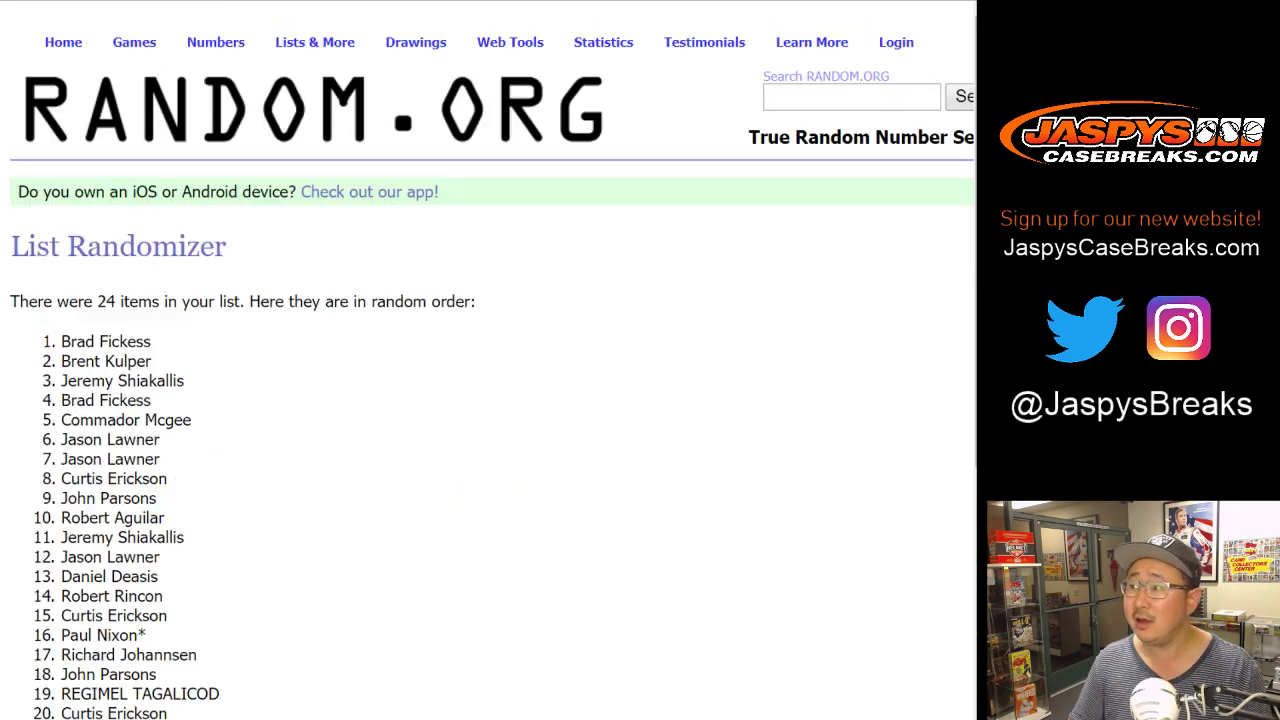
key(Return)
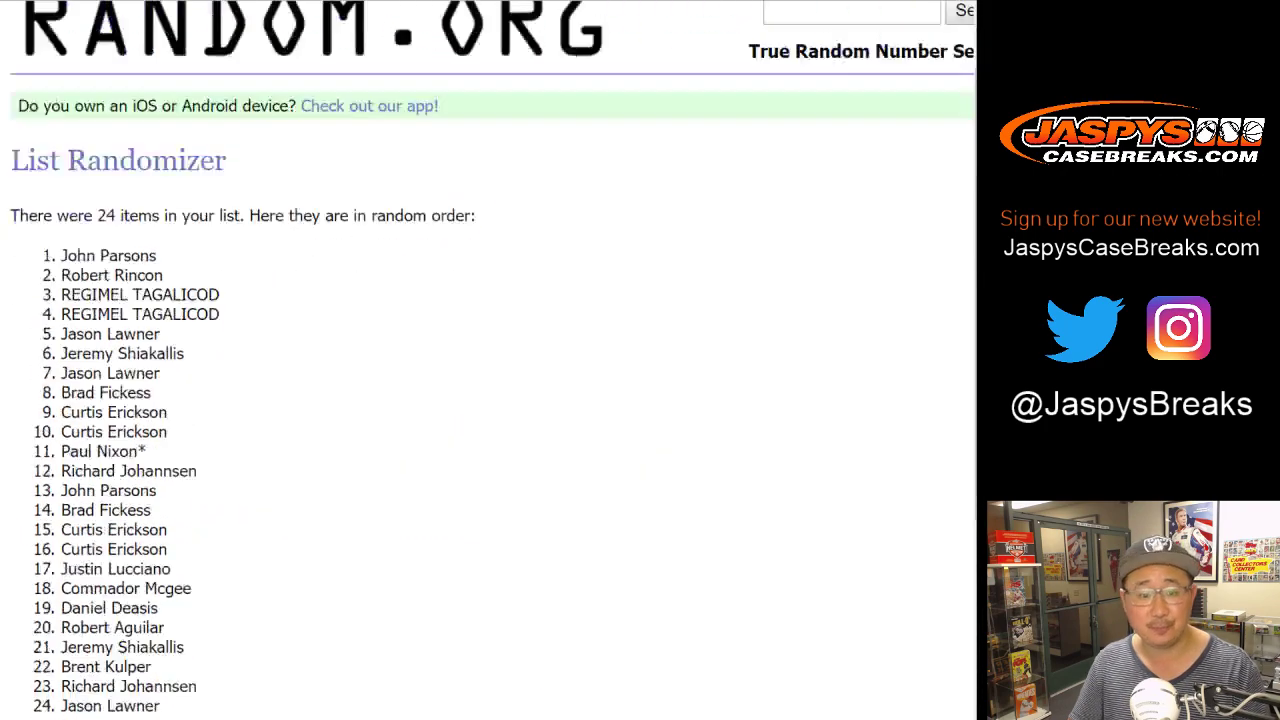
- Copy all 24 randomized participant names and paste them into column A of the Google Sheets break spreadsheet, starting at A1
scroll(490, 360, up, 3)
drag(61, 187, 160, 638)
scroll(490, 360, down, 3)
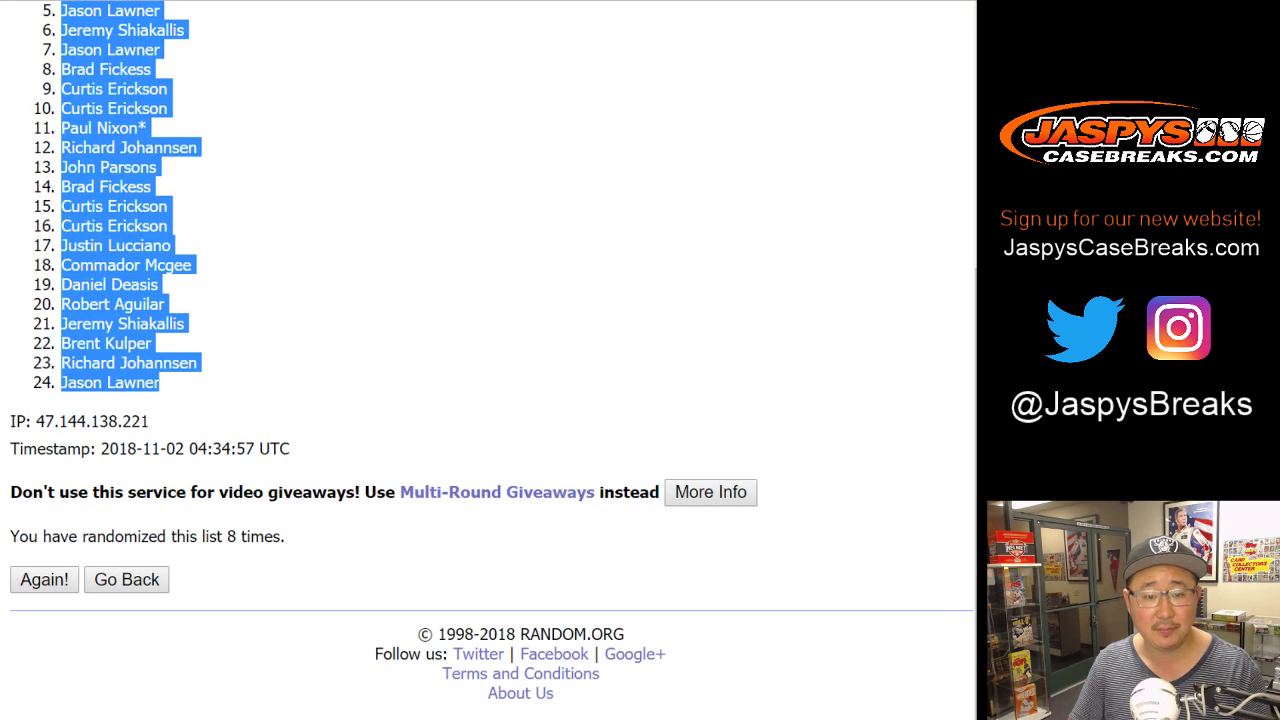
key(ctrl+Tab)
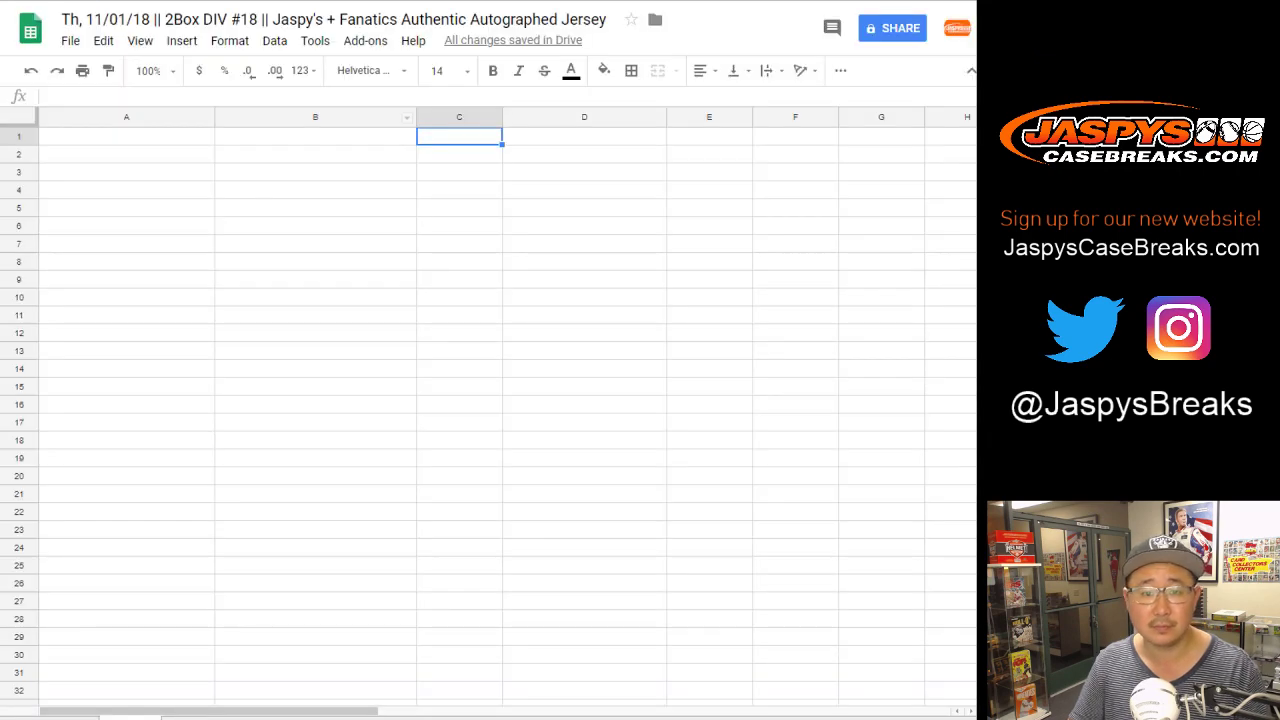
right_click(210, 138)
click(250, 202)
- Switch to the List Randomizer holding the sports divisions and randomize that list eight times
key(ctrl+Tab)
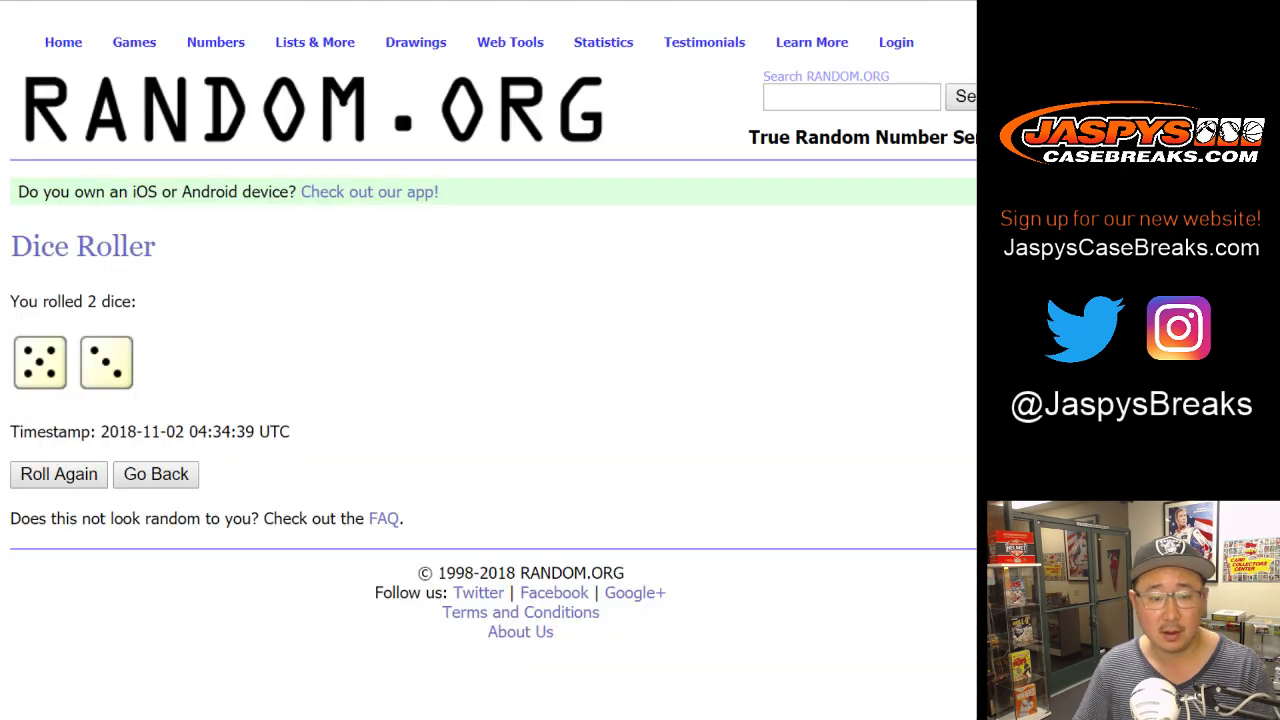
key(ctrl+Tab)
scroll(490, 360, down, 3)
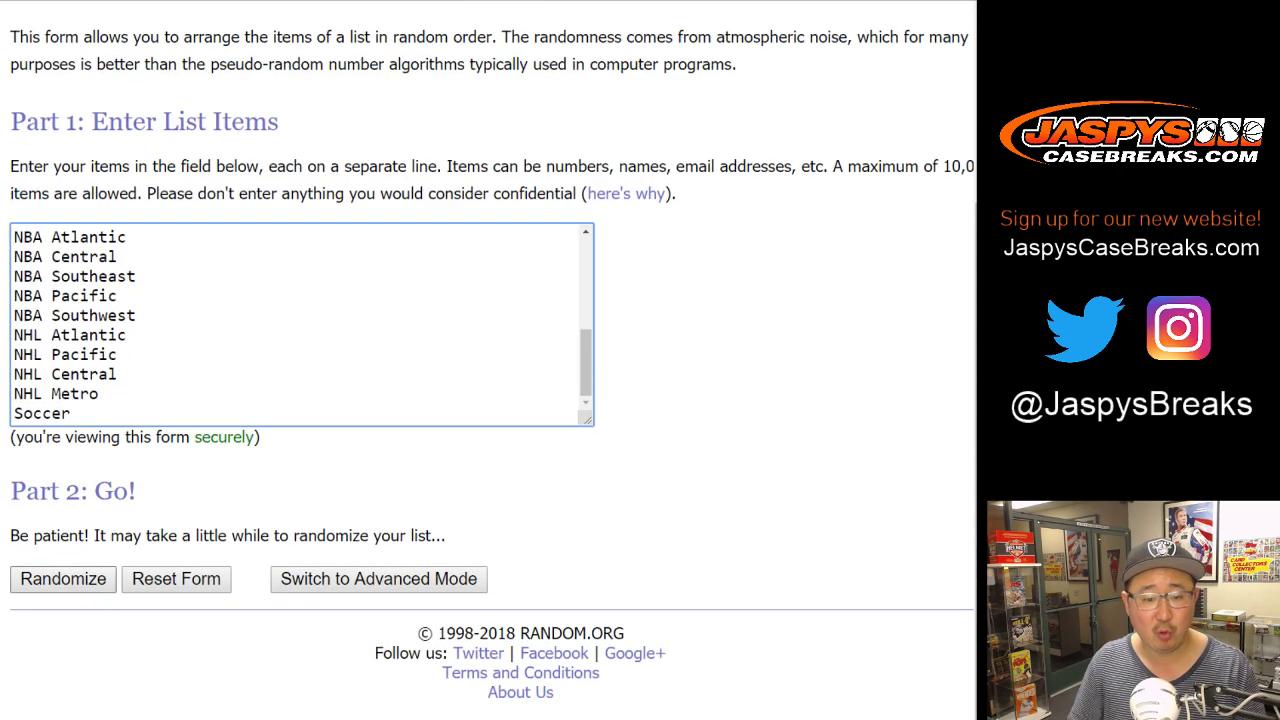
click(63, 579)
scroll(490, 360, down, 4)
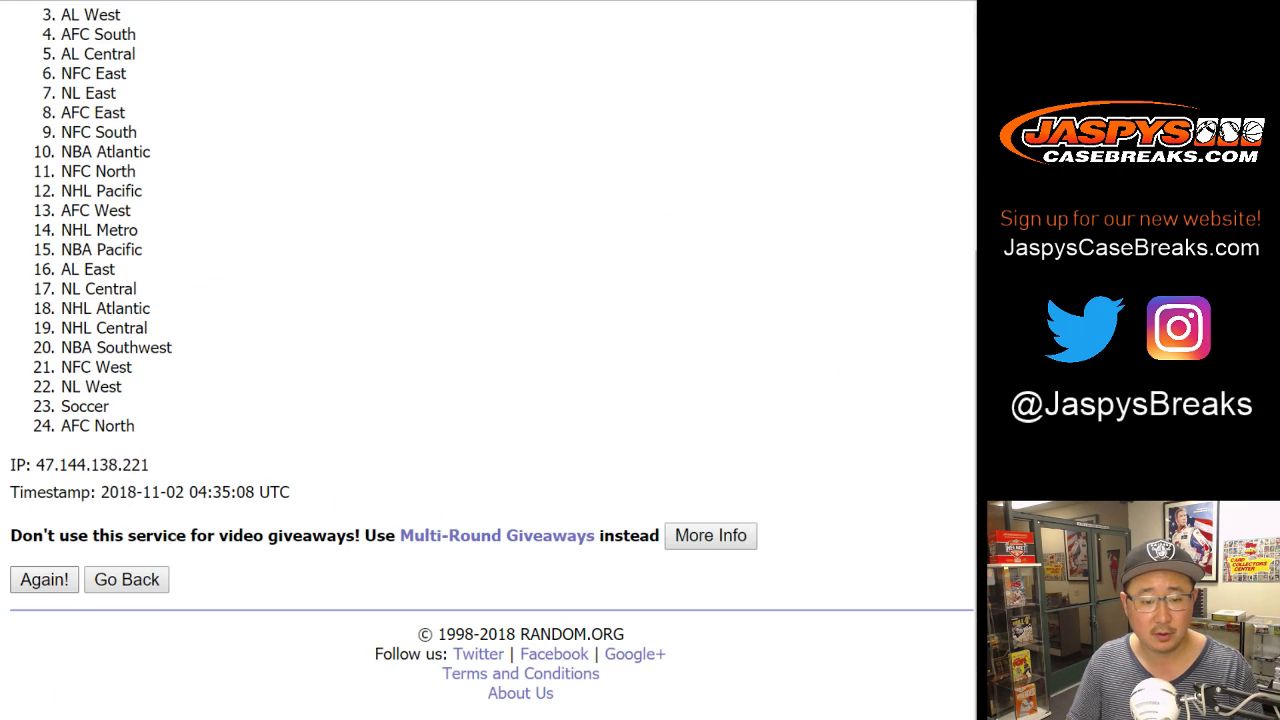
click(44, 579)
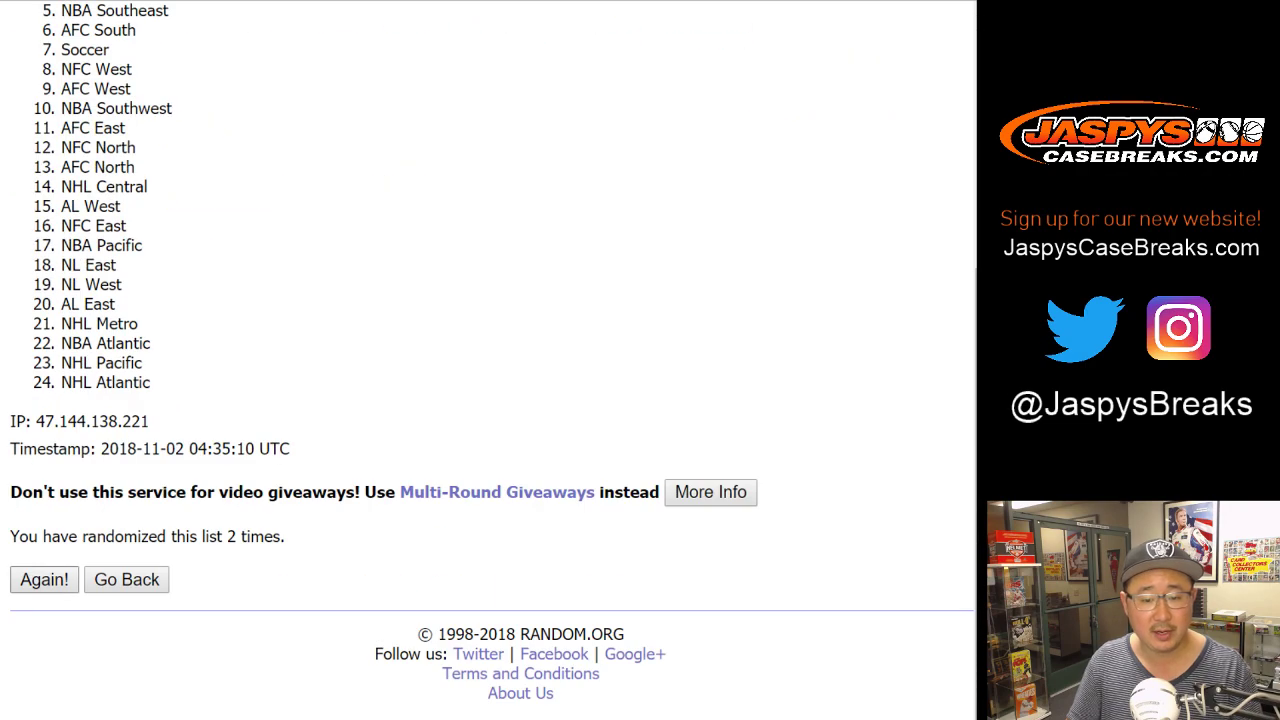
click(44, 579)
scroll(490, 360, down, 5)
click(44, 579)
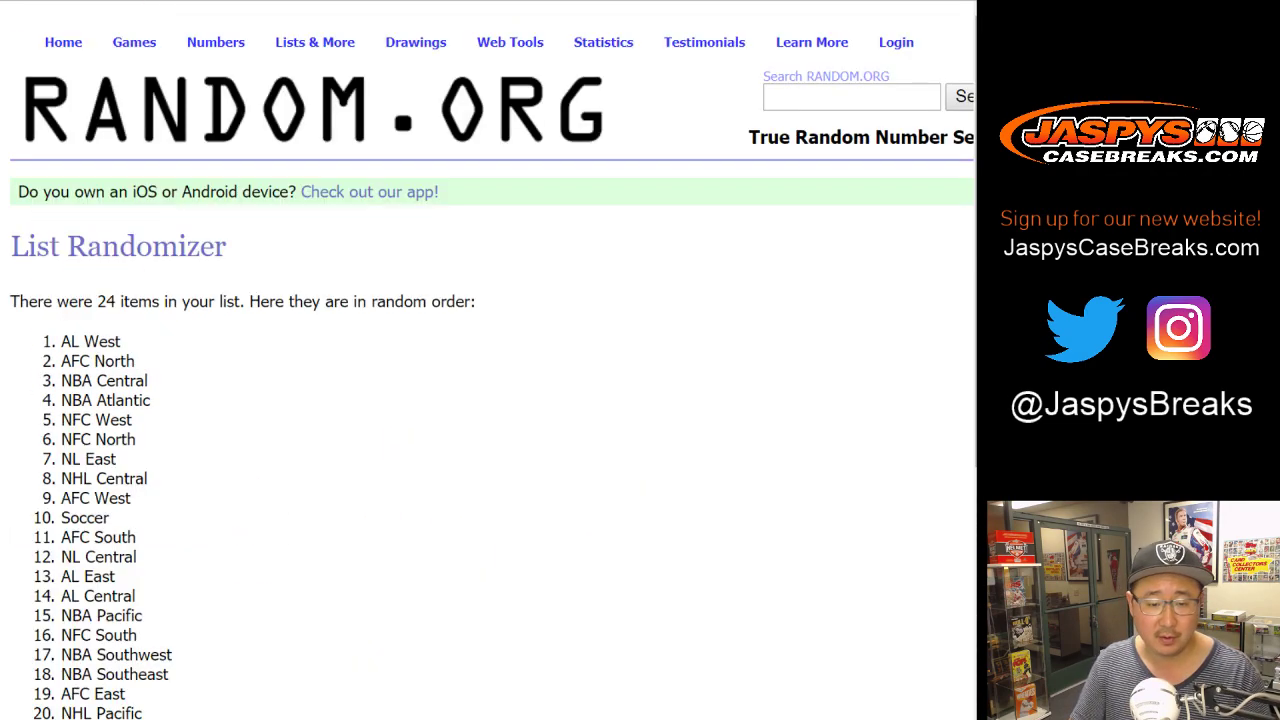
scroll(490, 360, down, 5)
click(44, 579)
scroll(490, 360, down, 1)
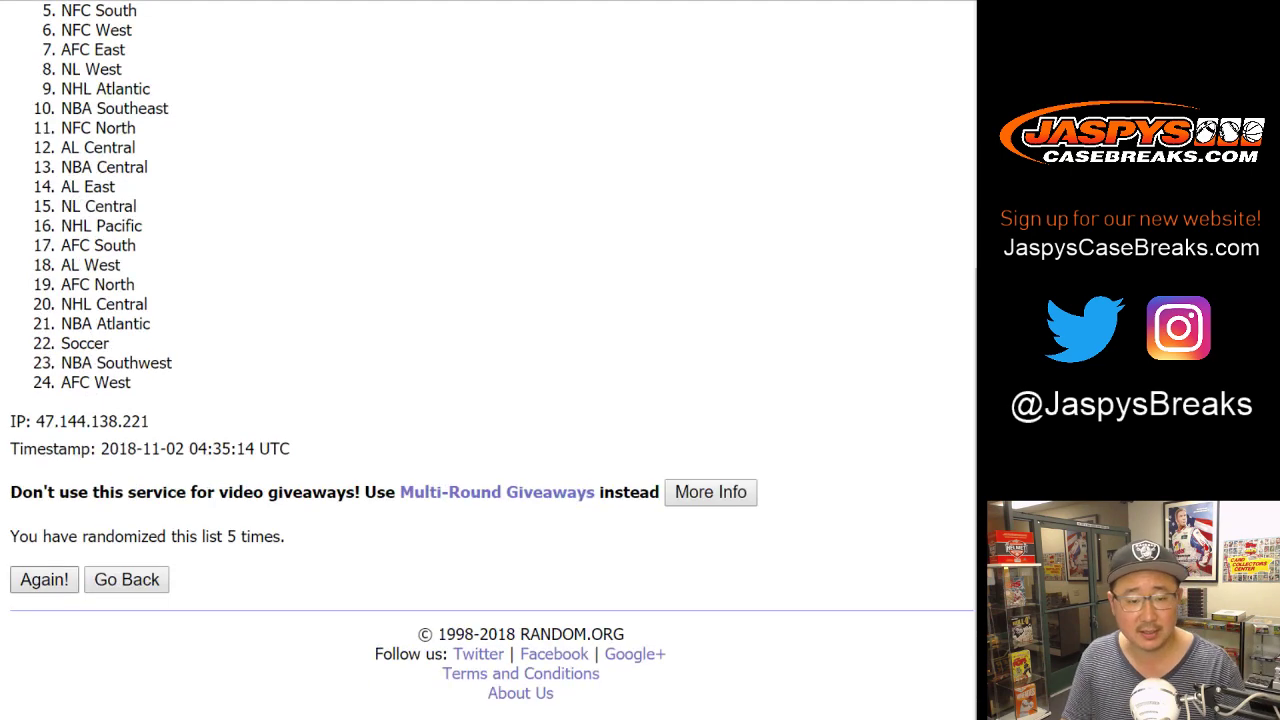
click(44, 579)
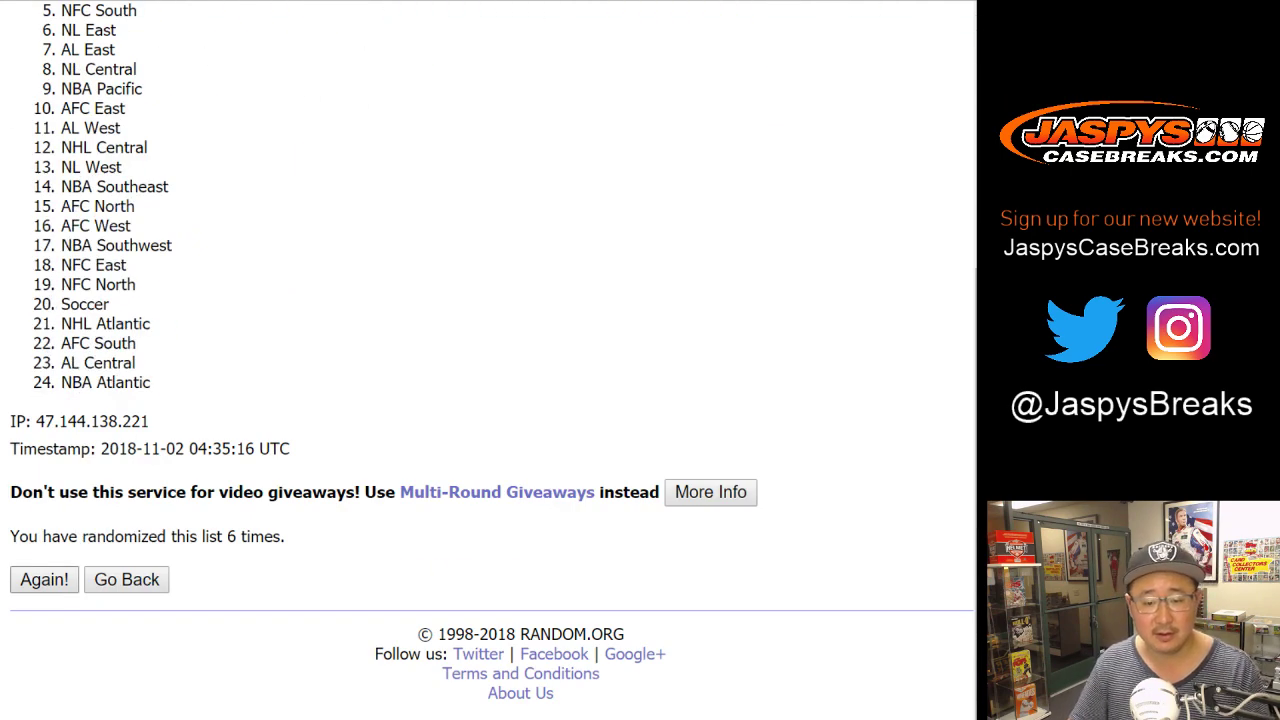
click(44, 579)
click(44, 579)
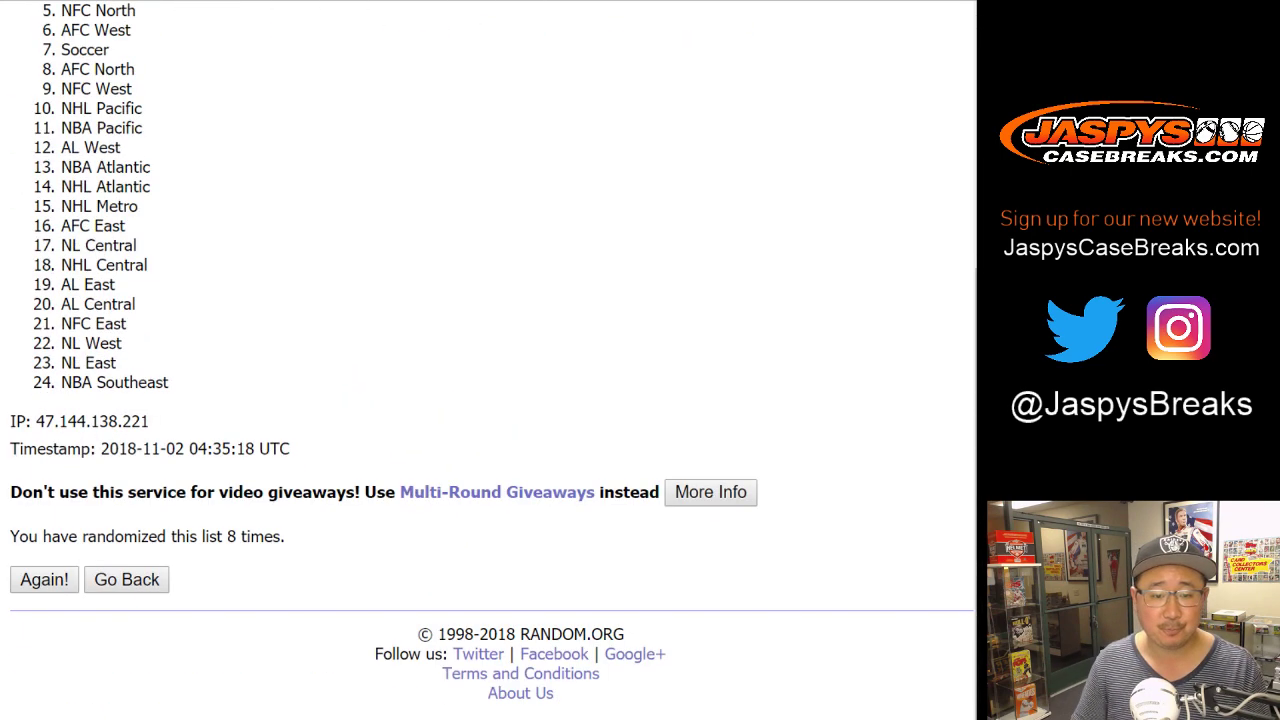
- Copy all 24 randomized divisions and paste them into column B of the spreadsheet, starting at B1 beside the names
scroll(490, 360, up, 4)
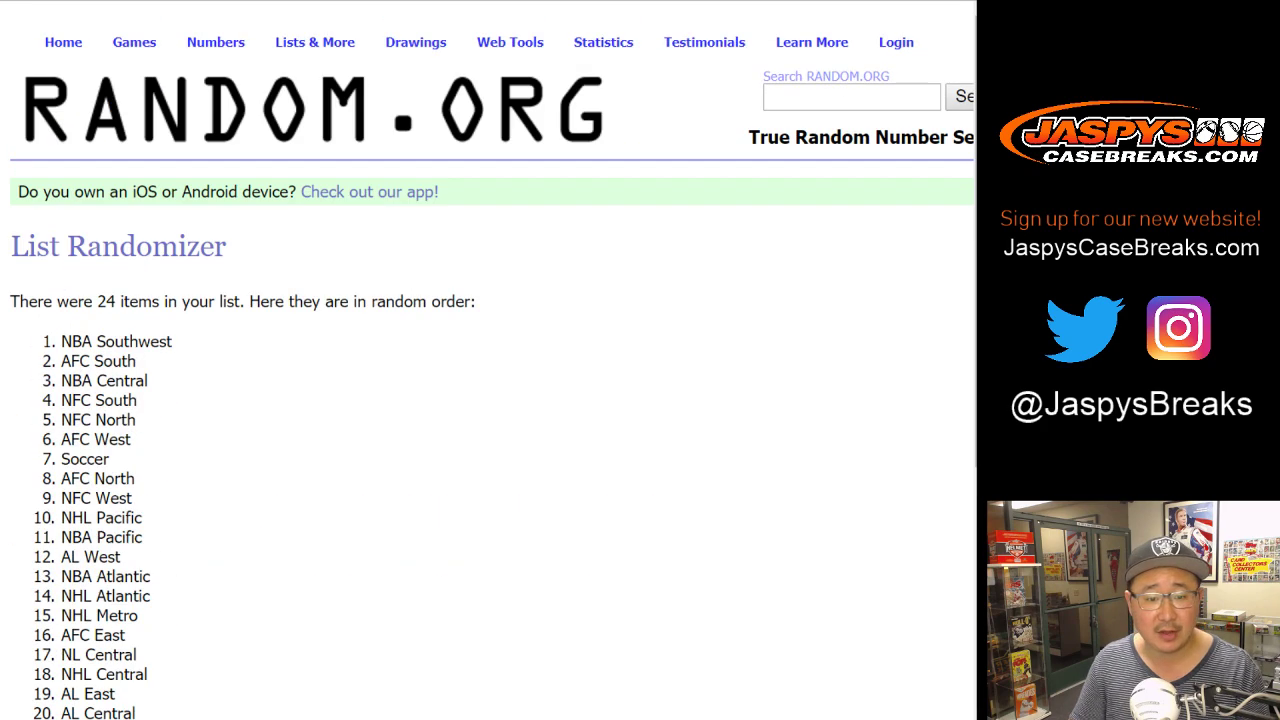
drag(61, 341, 169, 382)
key(ctrl+c)
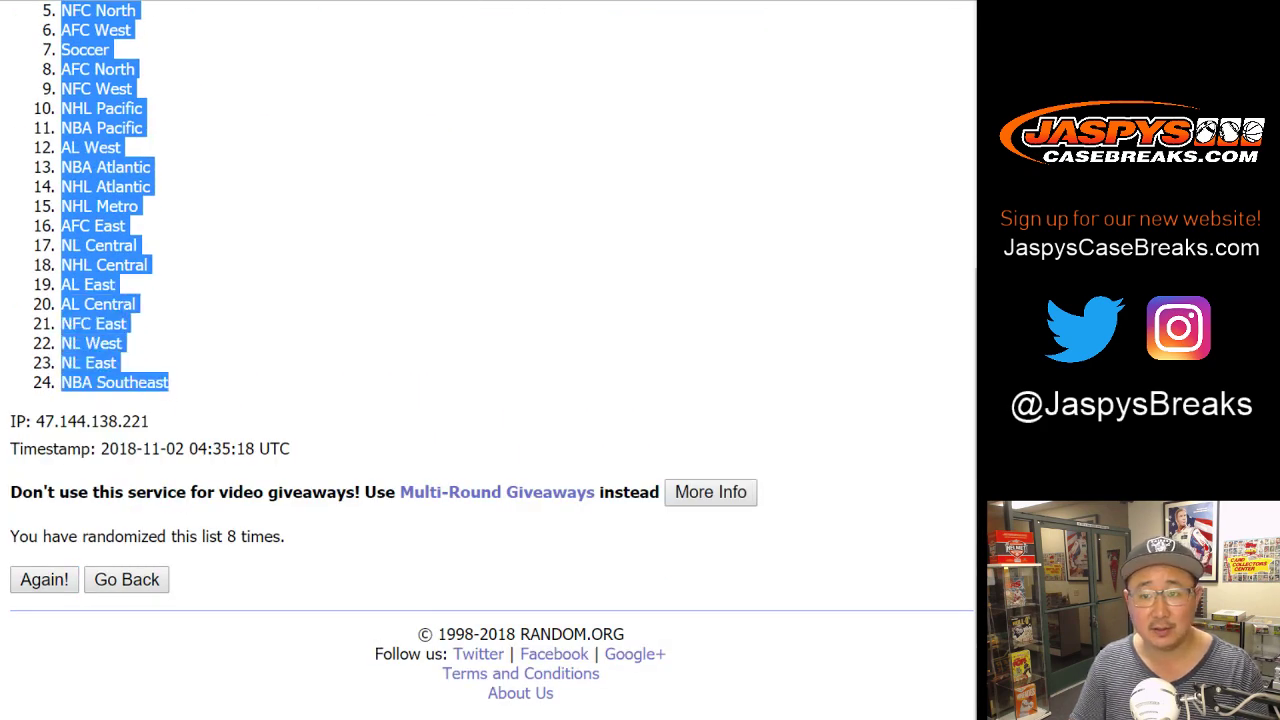
key(alt+Tab)
right_click(237, 136)
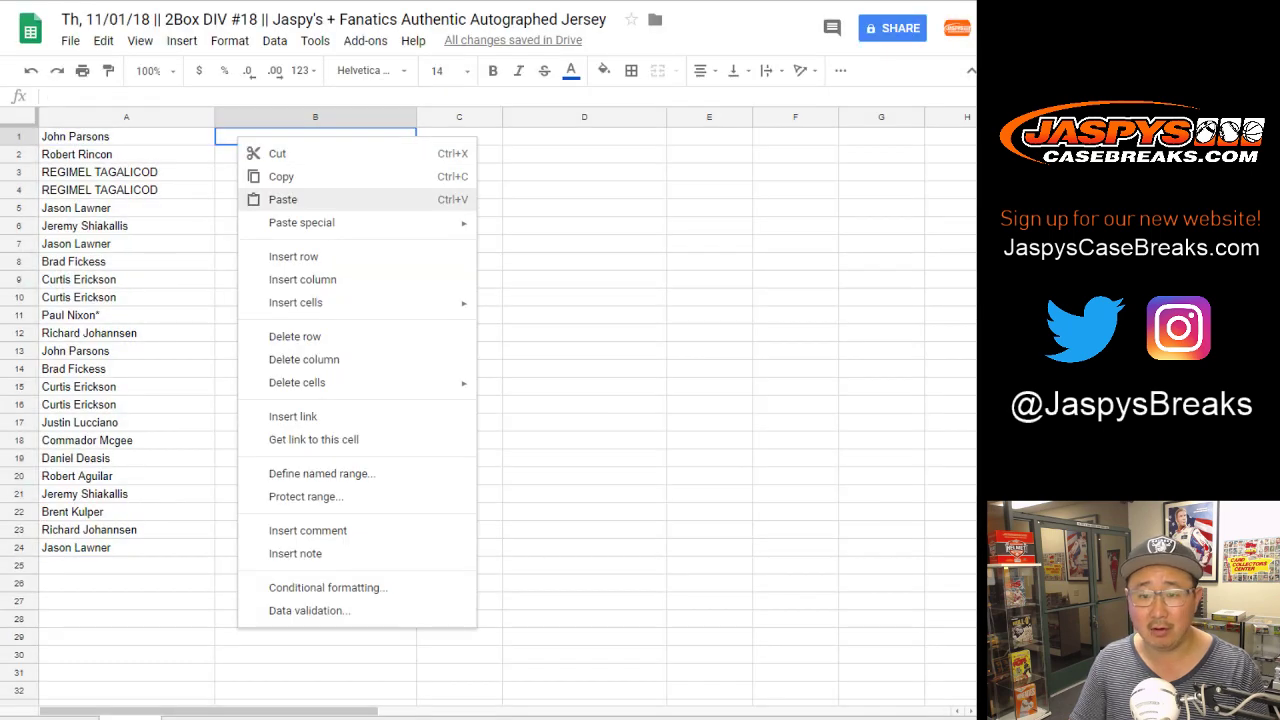
click(283, 199)
- Format the whole sheet in Helvetica Neue at size 14 and fit the column widths to their contents
click(19, 117)
click(370, 70)
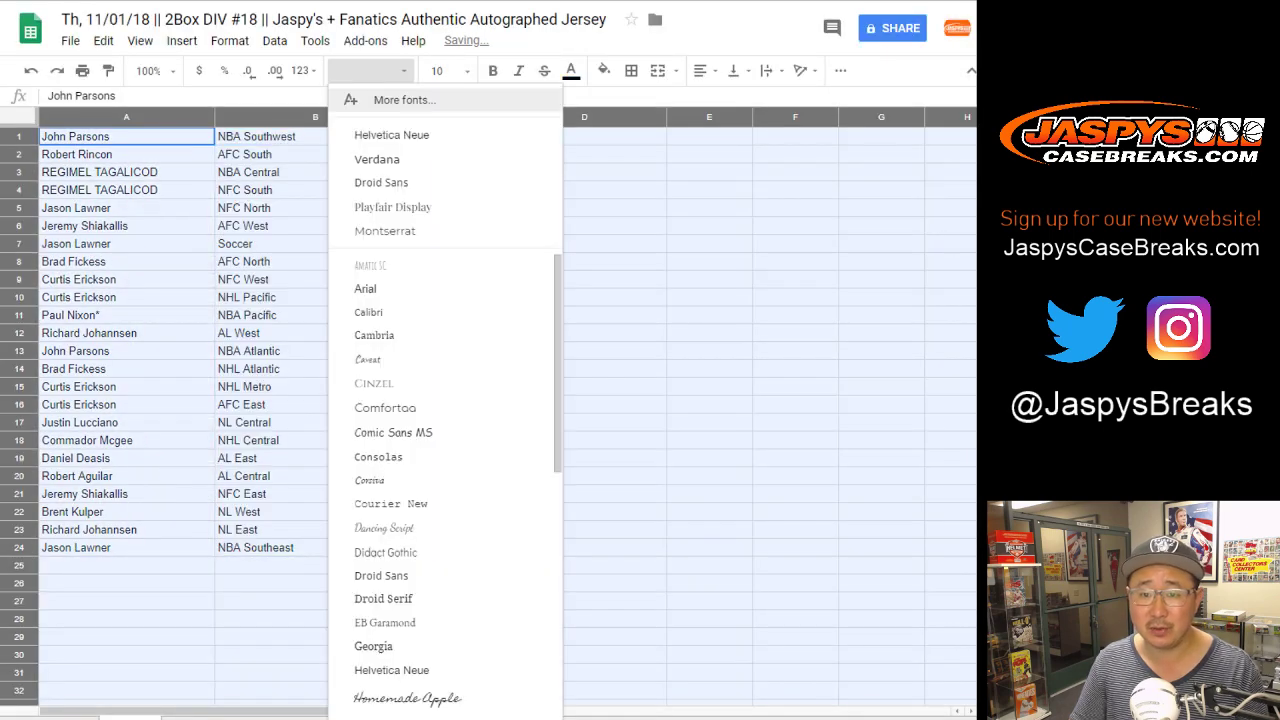
click(391, 134)
click(437, 70)
click(443, 261)
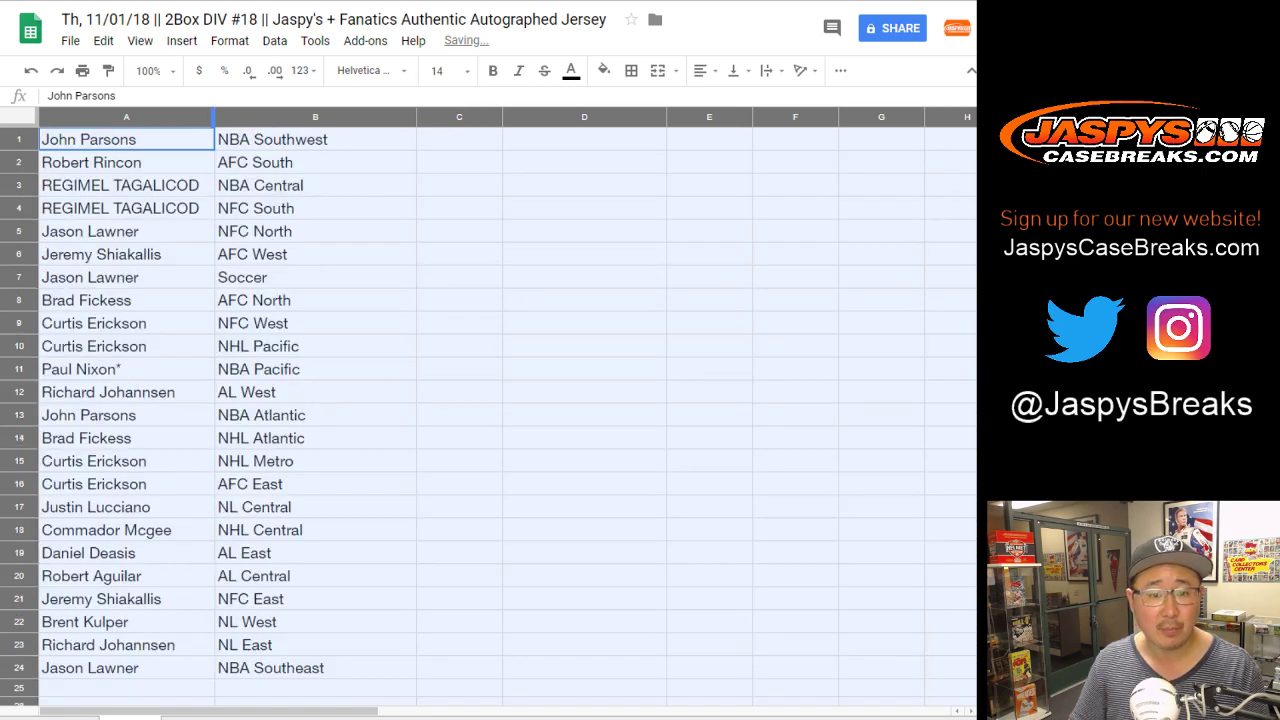
double_click(213, 117)
- Review the name and division pairings in rows 2 to 11, selecting repeated participants' adjacent rows together
click(19, 162)
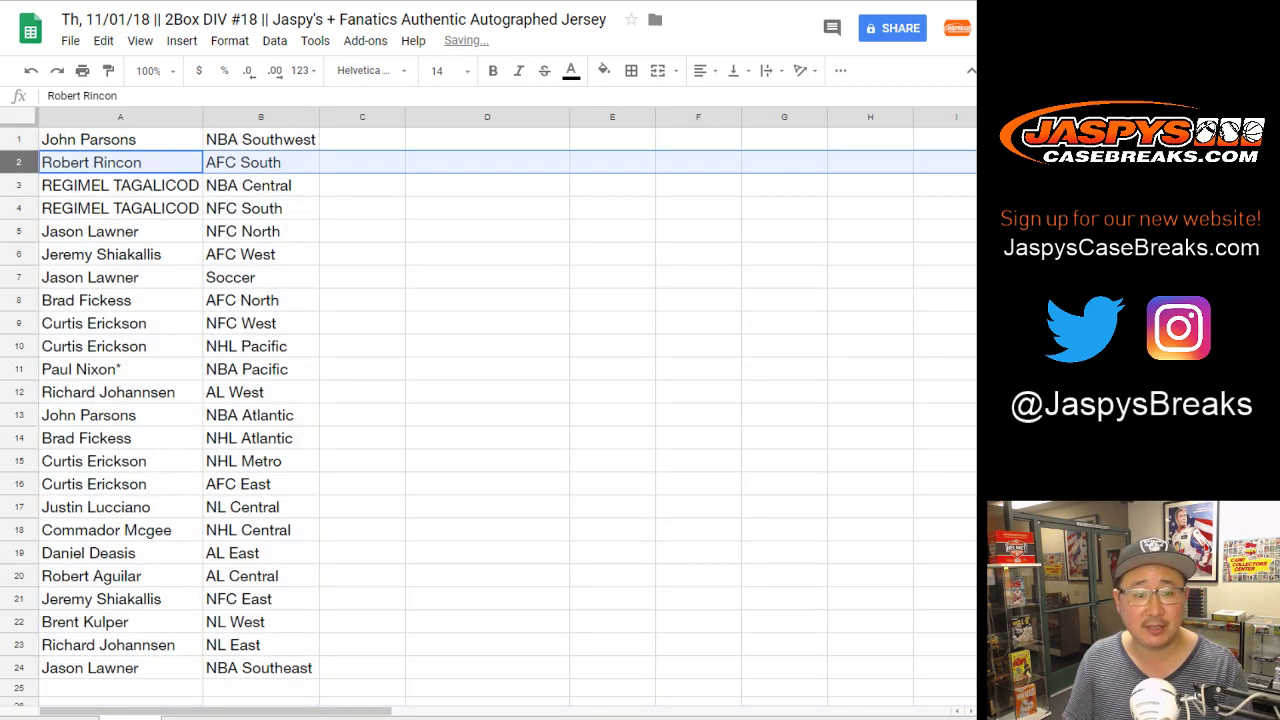
drag(19, 185, 19, 208)
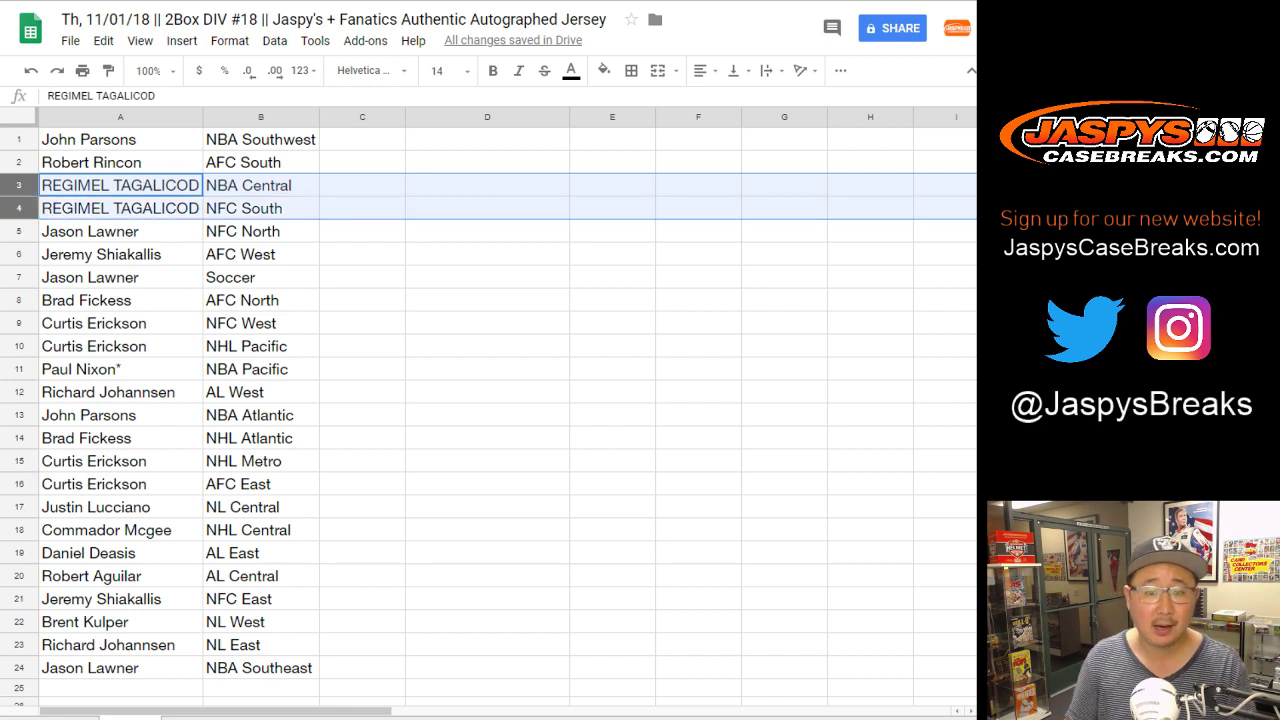
click(19, 231)
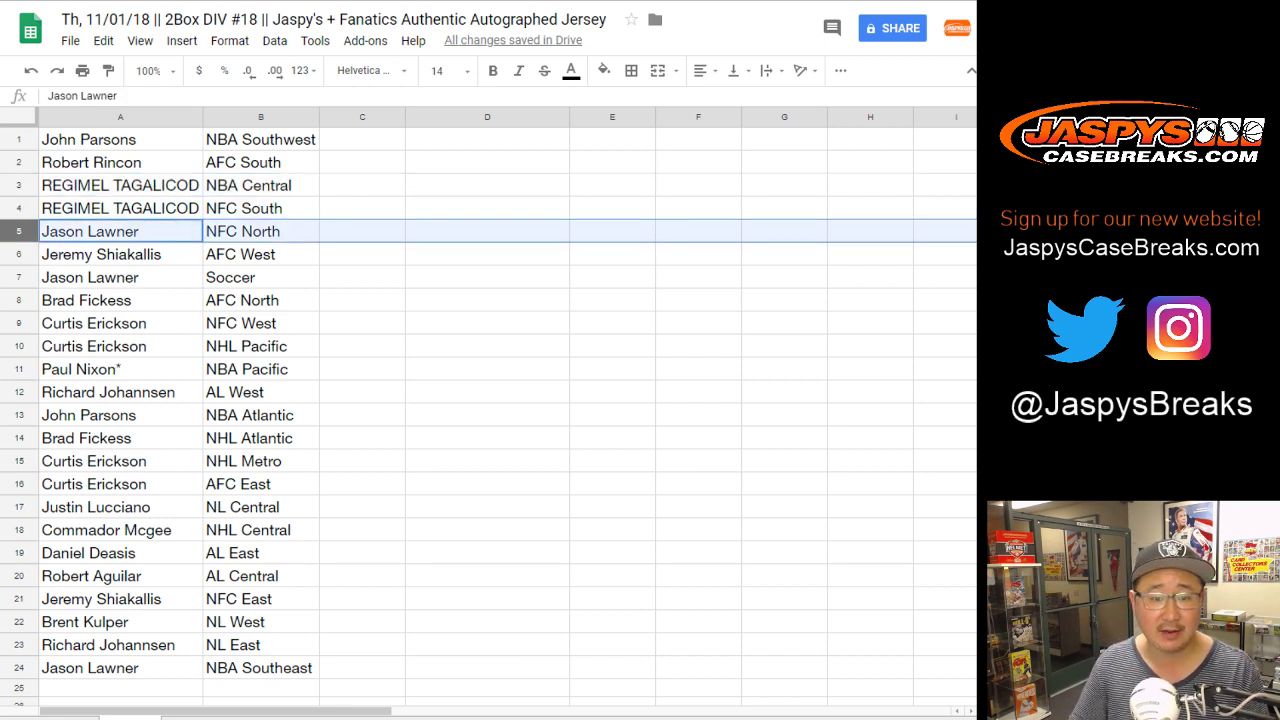
click(19, 254)
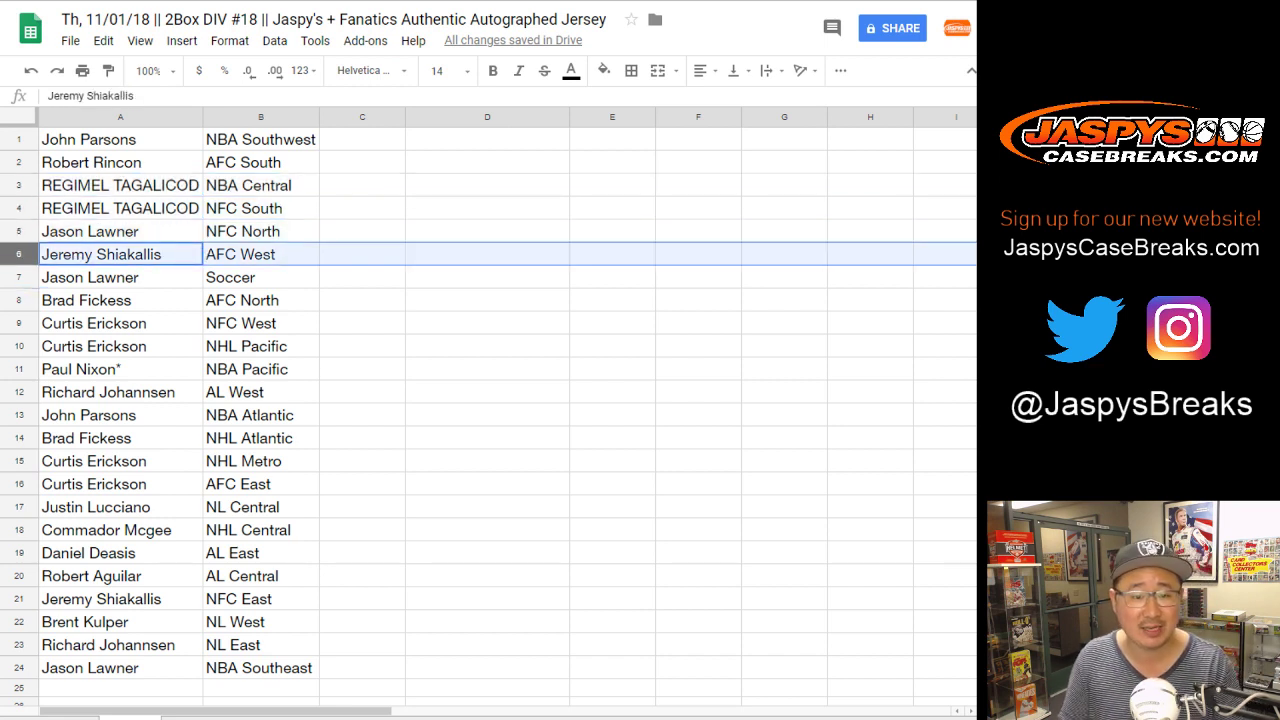
click(19, 277)
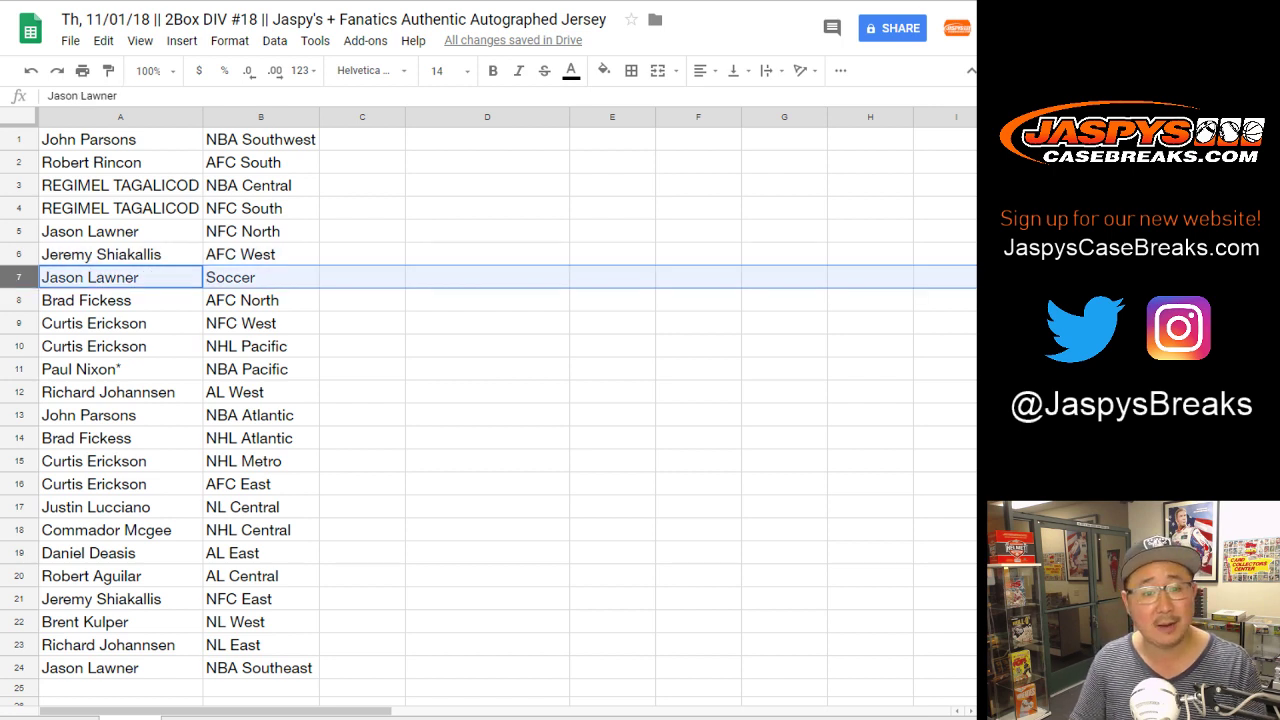
click(19, 300)
click(18, 323)
shift+click(18, 346)
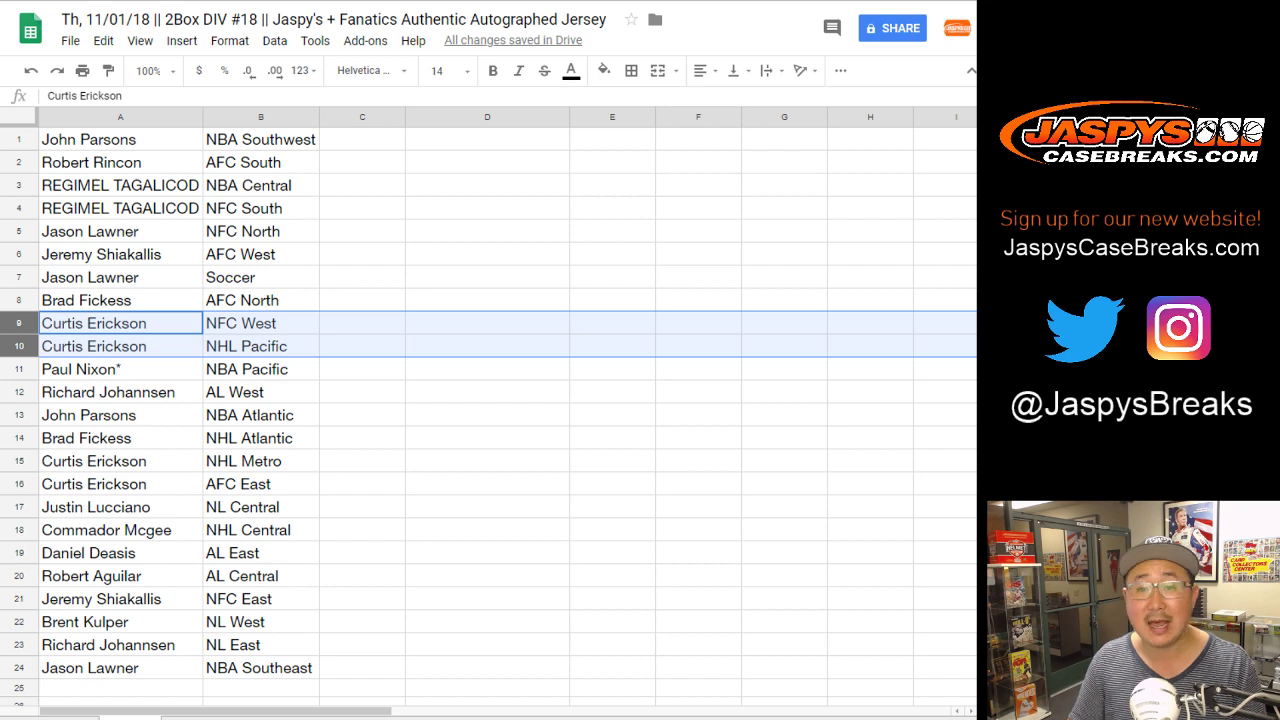
click(18, 369)
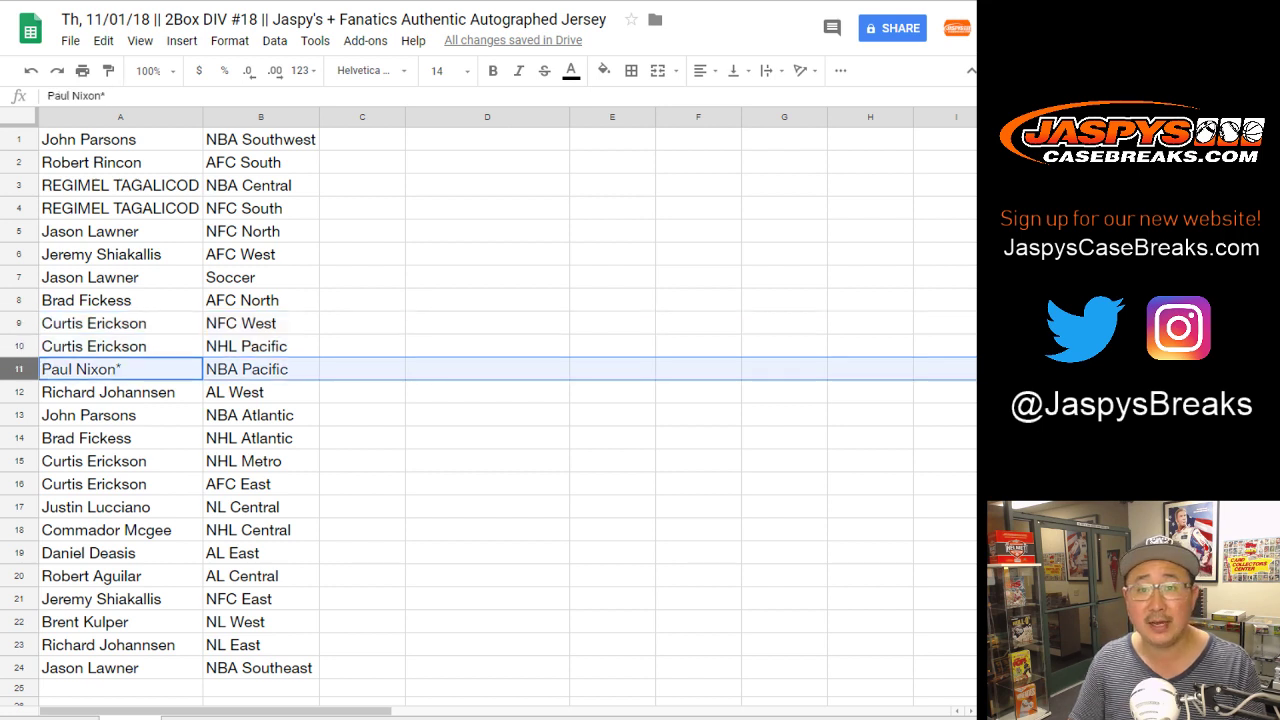
- Continue reviewing the name and division pairings from row 12 through row 24, selecting rows 15 and 16 together
scroll(488, 400, down, 2)
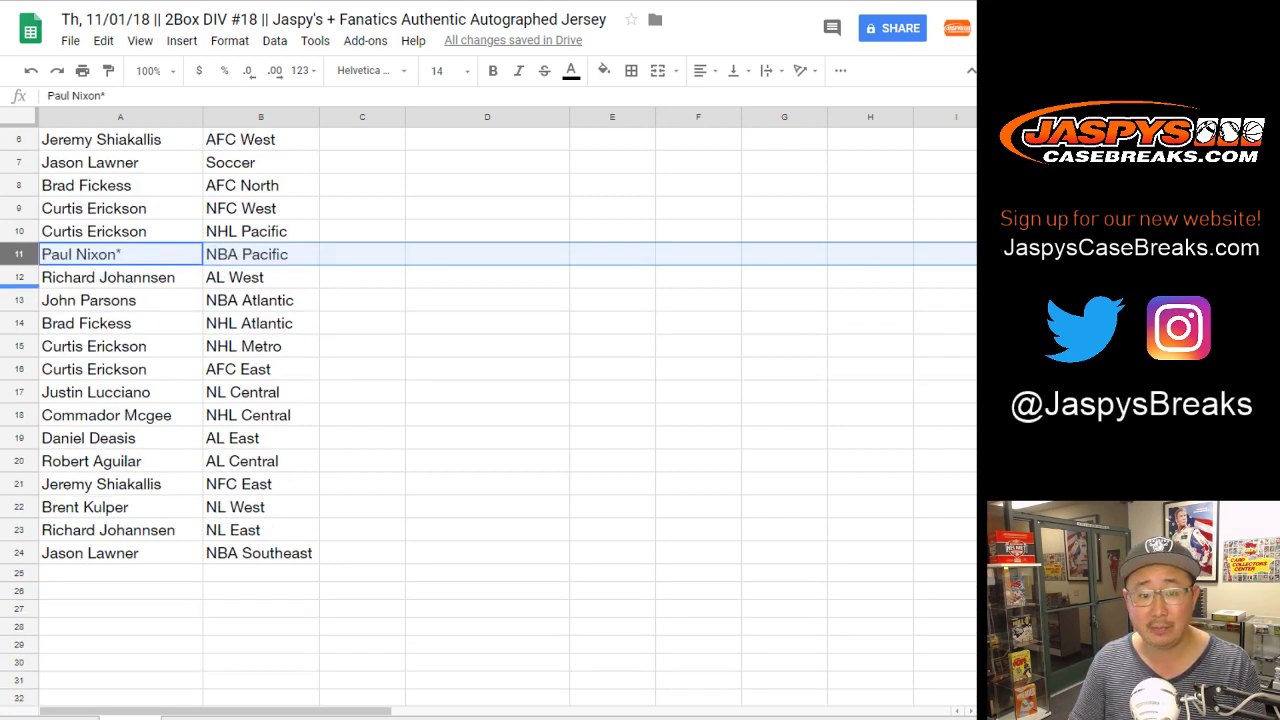
click(18, 277)
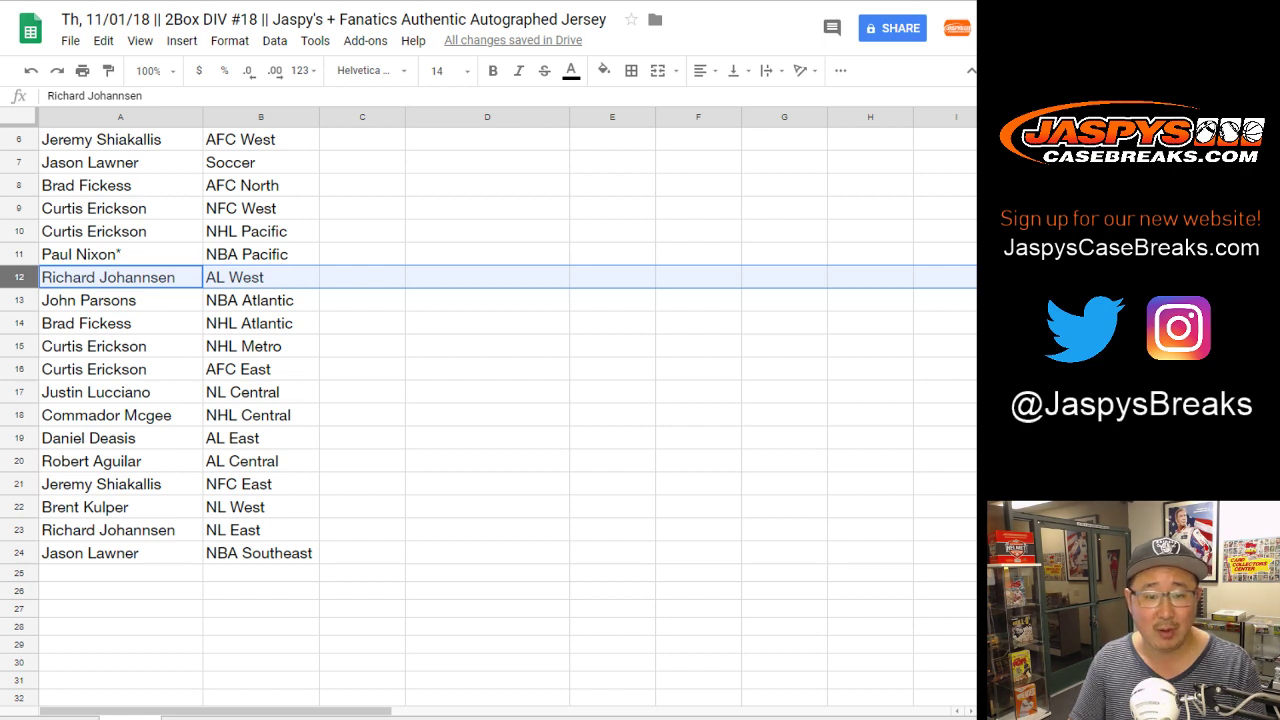
click(18, 300)
click(18, 323)
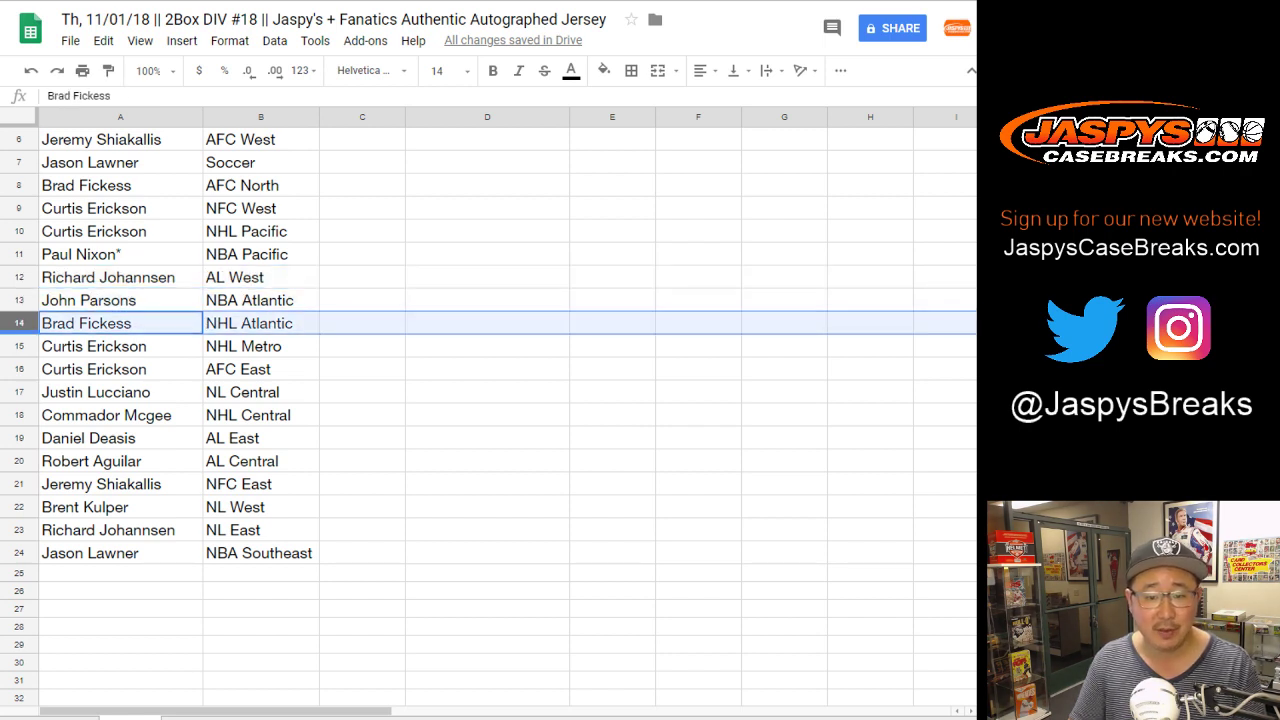
drag(18, 346, 18, 369)
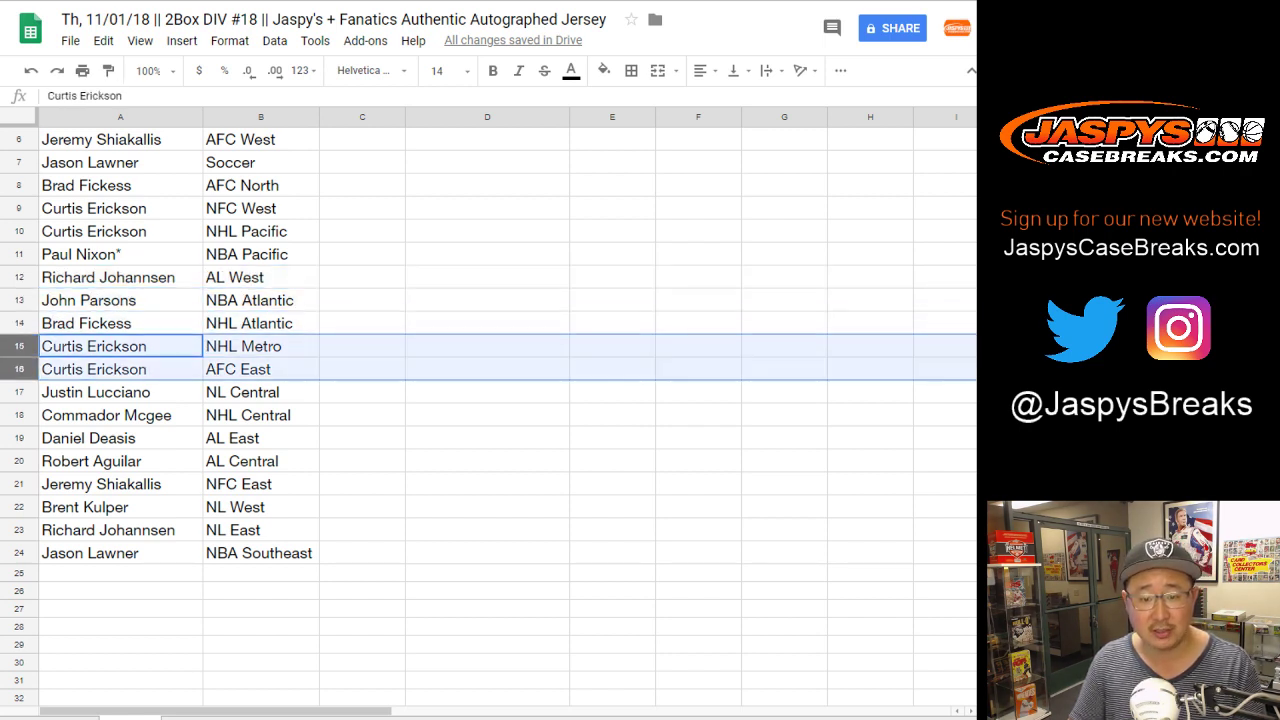
click(18, 392)
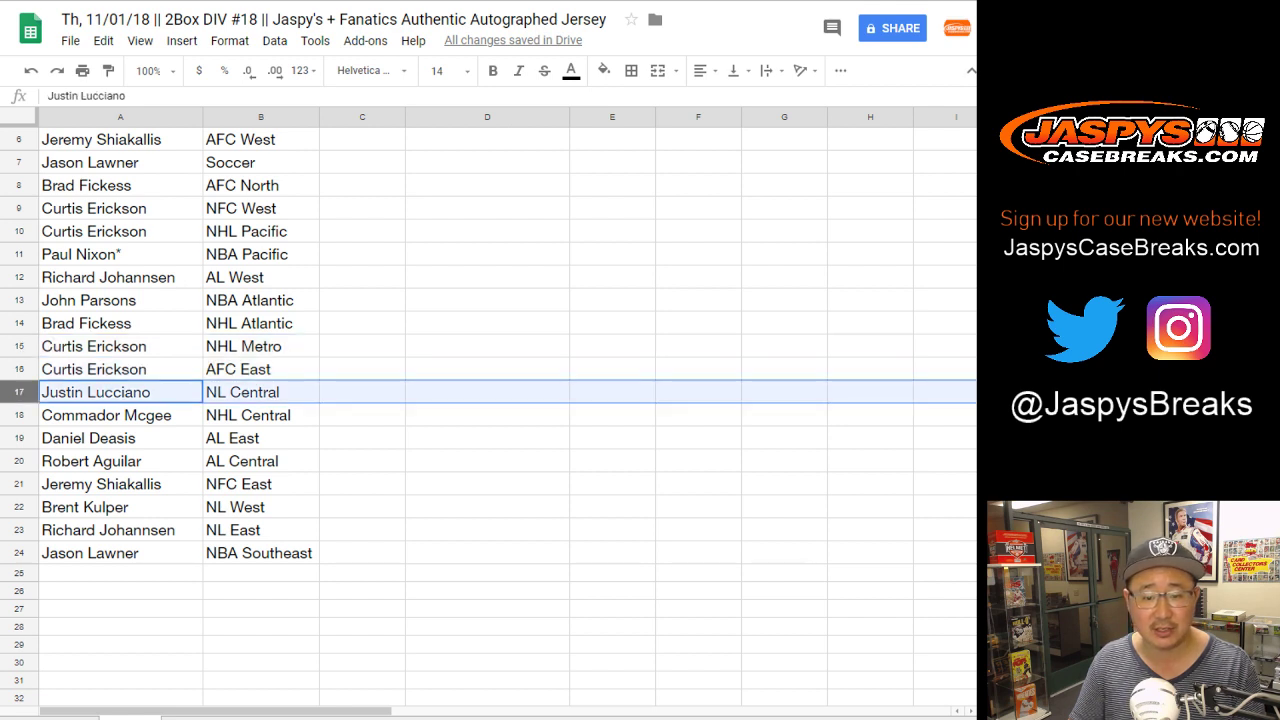
click(18, 415)
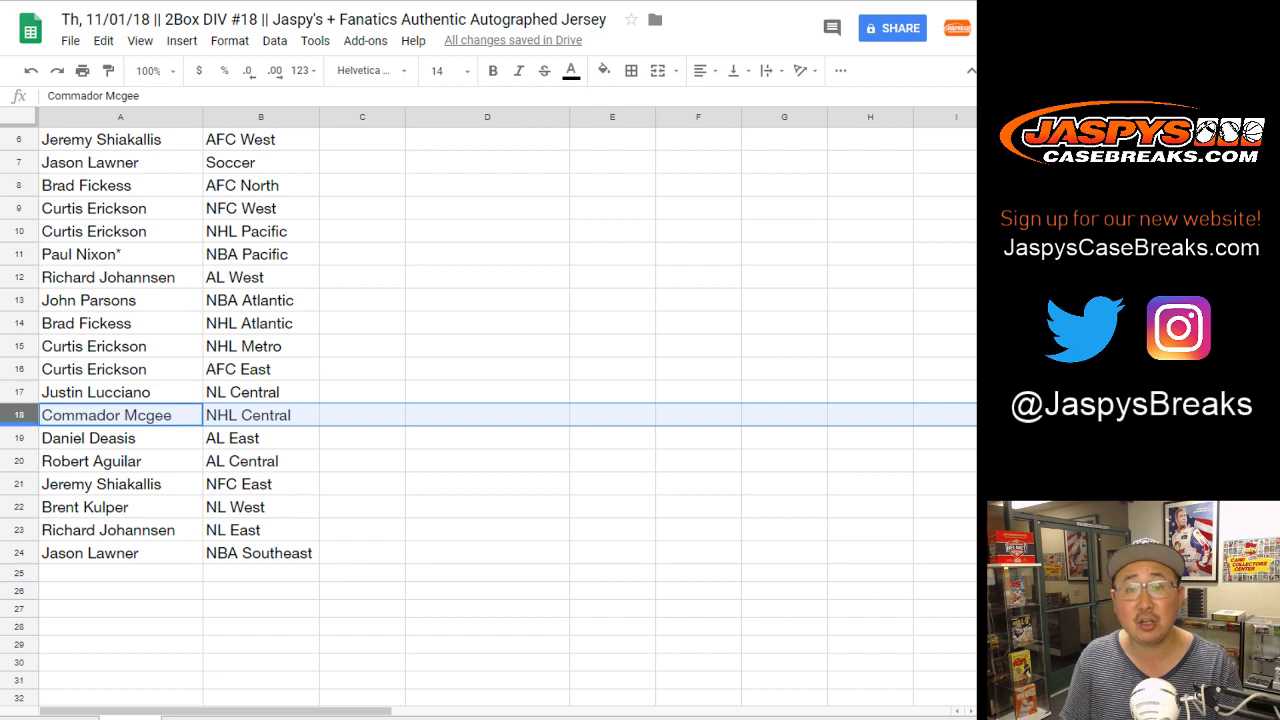
click(18, 438)
click(18, 461)
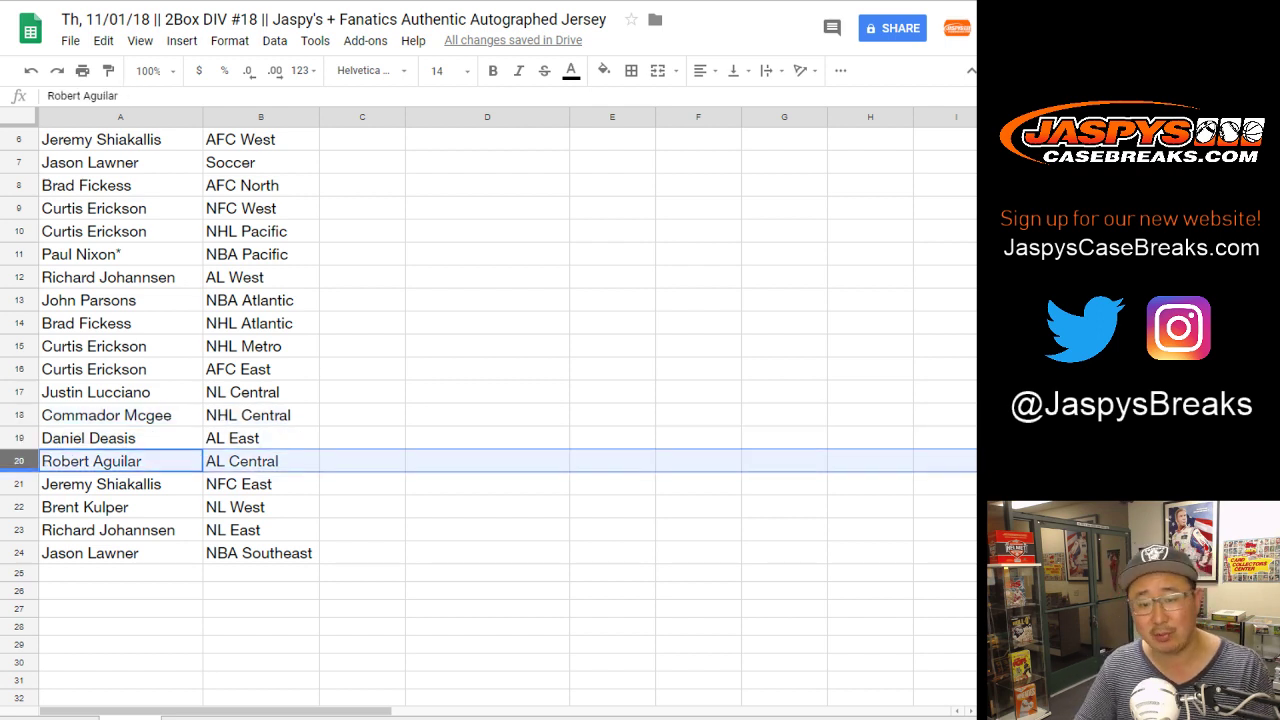
click(18, 484)
click(18, 507)
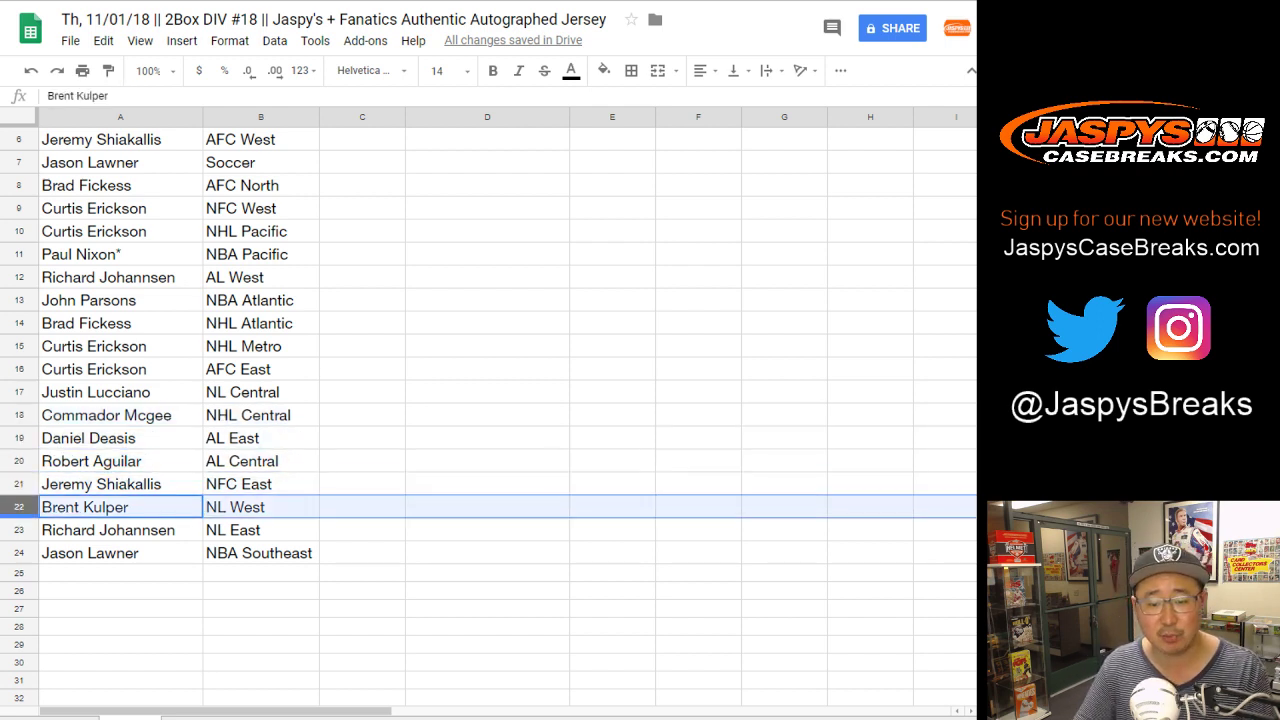
click(18, 530)
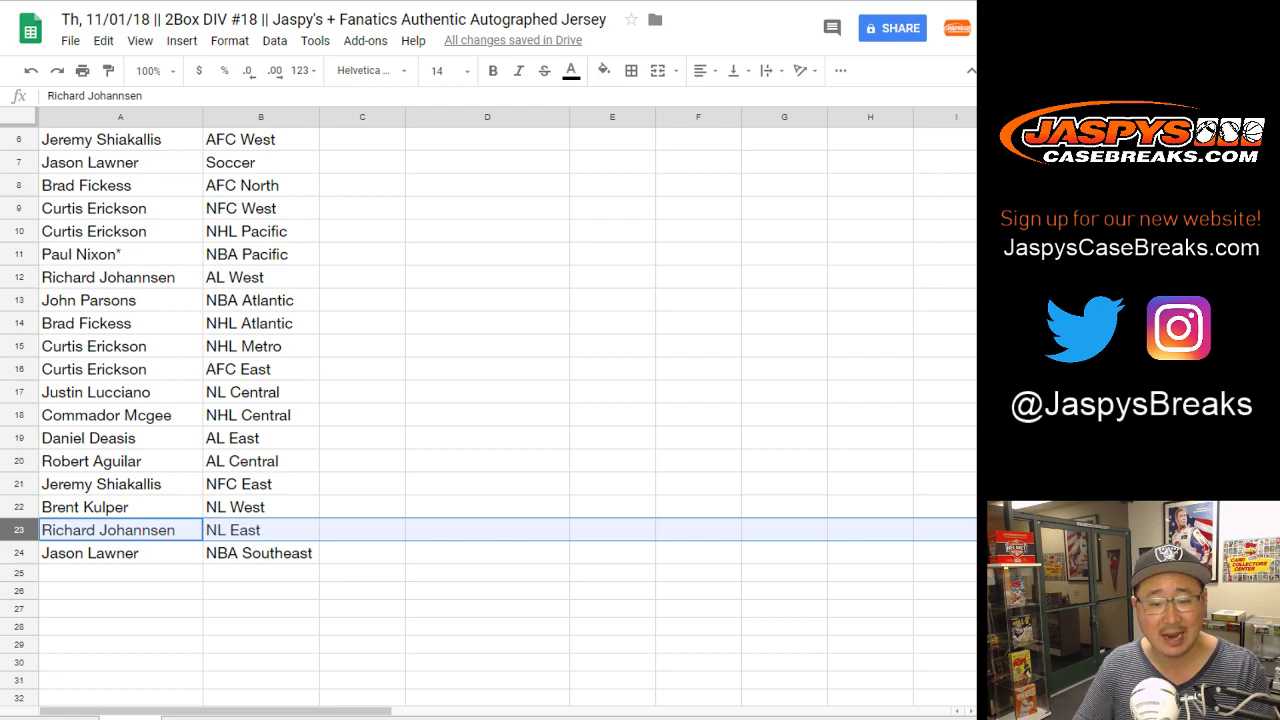
click(18, 553)
- Sort the whole sheet alphabetically by the divisions in column B, A to Z, and select cell A1
scroll(488, 414, up, 2)
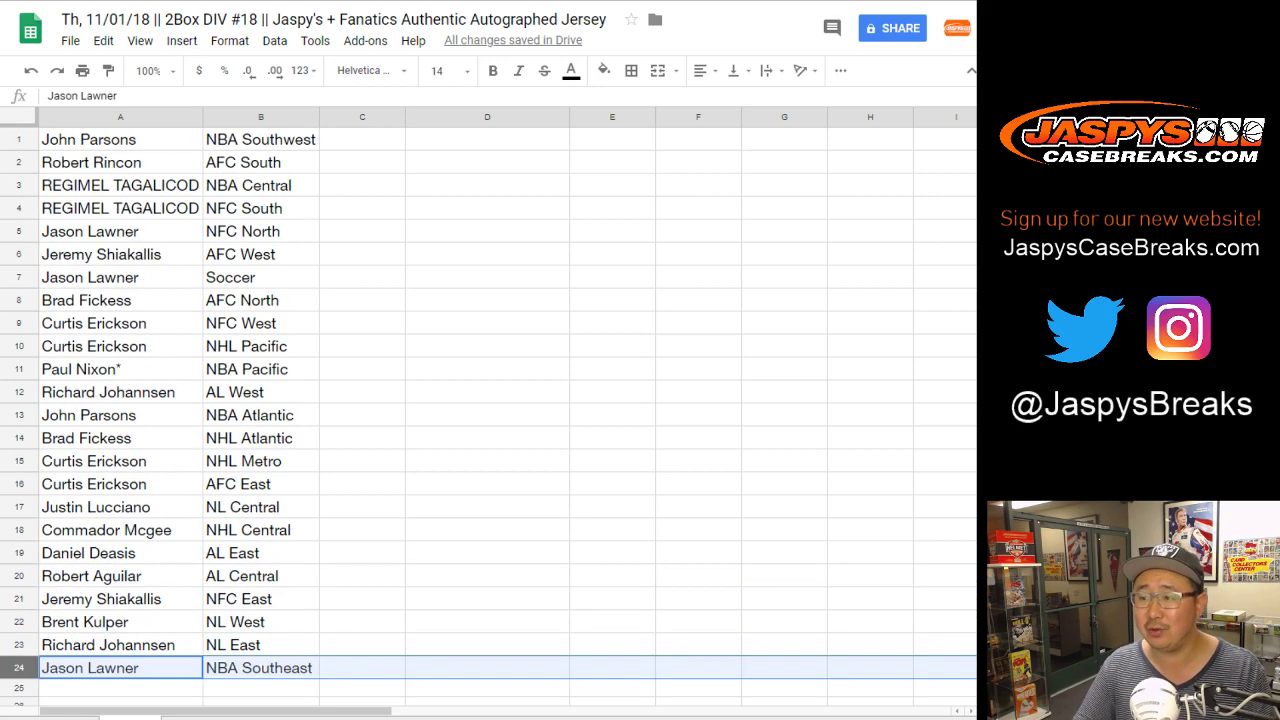
click(310, 117)
click(274, 40)
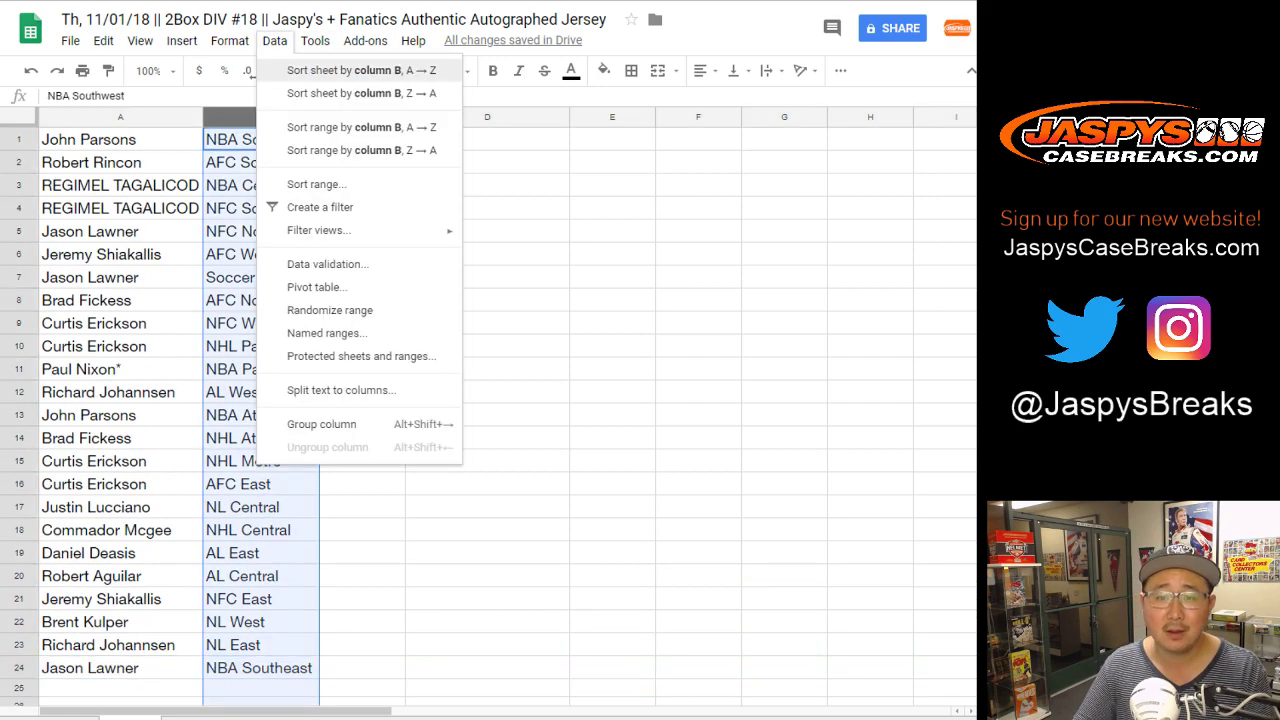
click(361, 70)
click(120, 139)
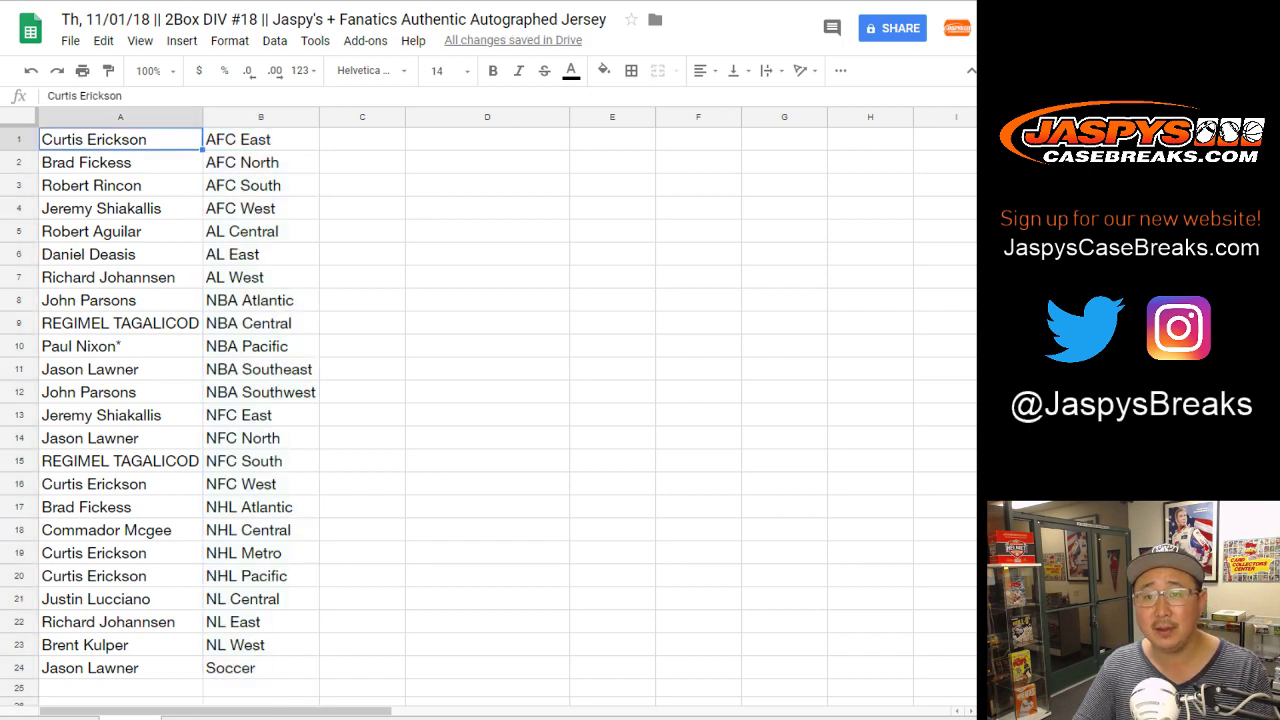
- Switch to the List Randomizer holding the list of numbers, randomize it eight times and highlight the first two results
key(ctrl+Tab)
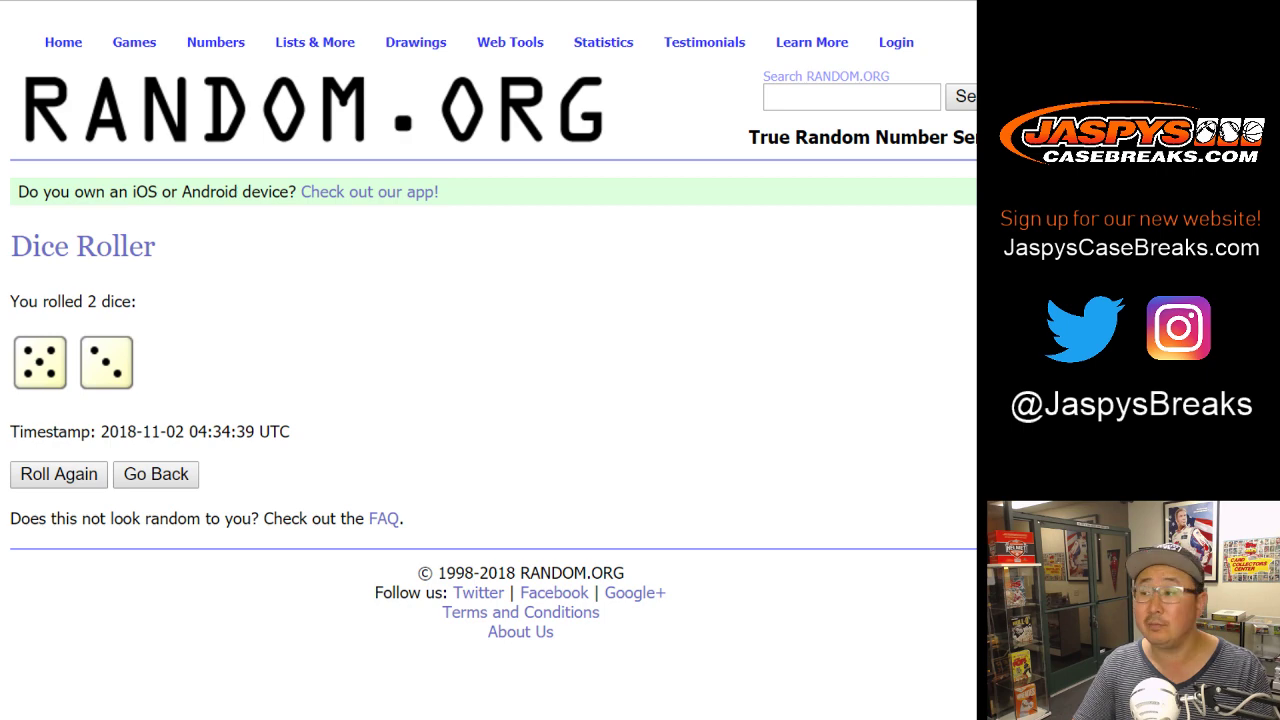
key(ctrl+Tab)
scroll(490, 360, down, 3)
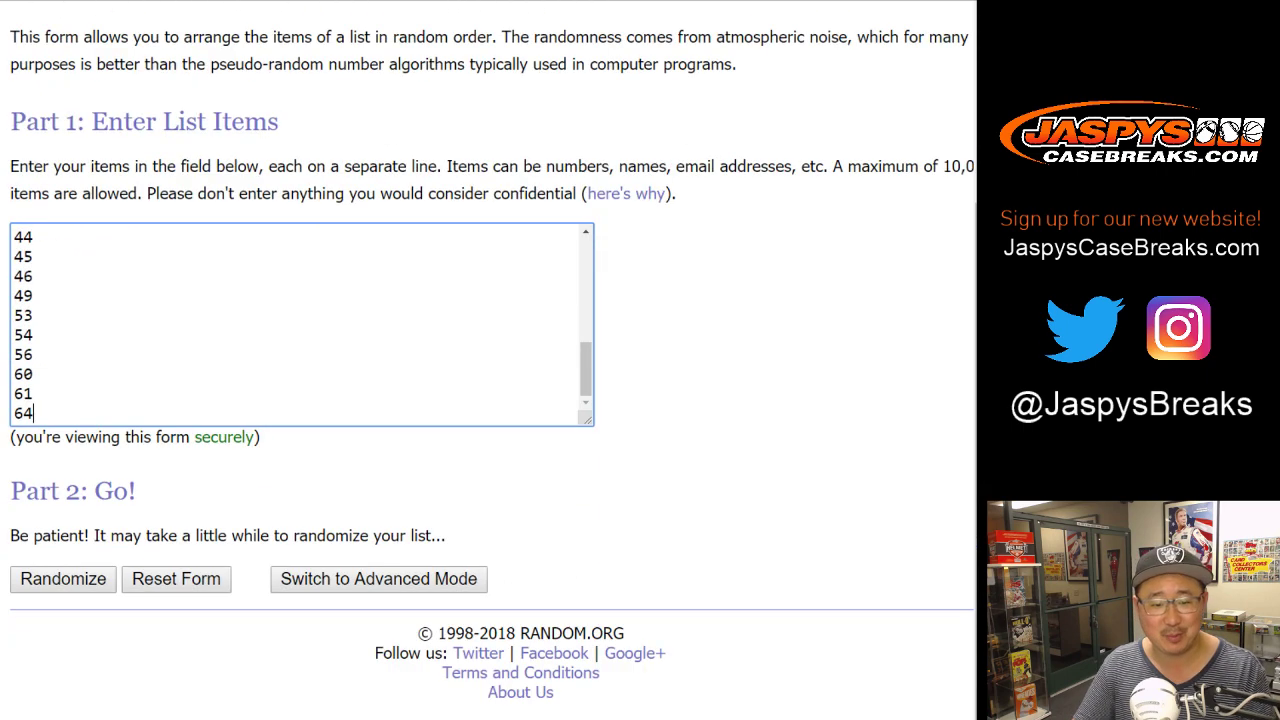
click(63, 579)
scroll(490, 360, down, 5)
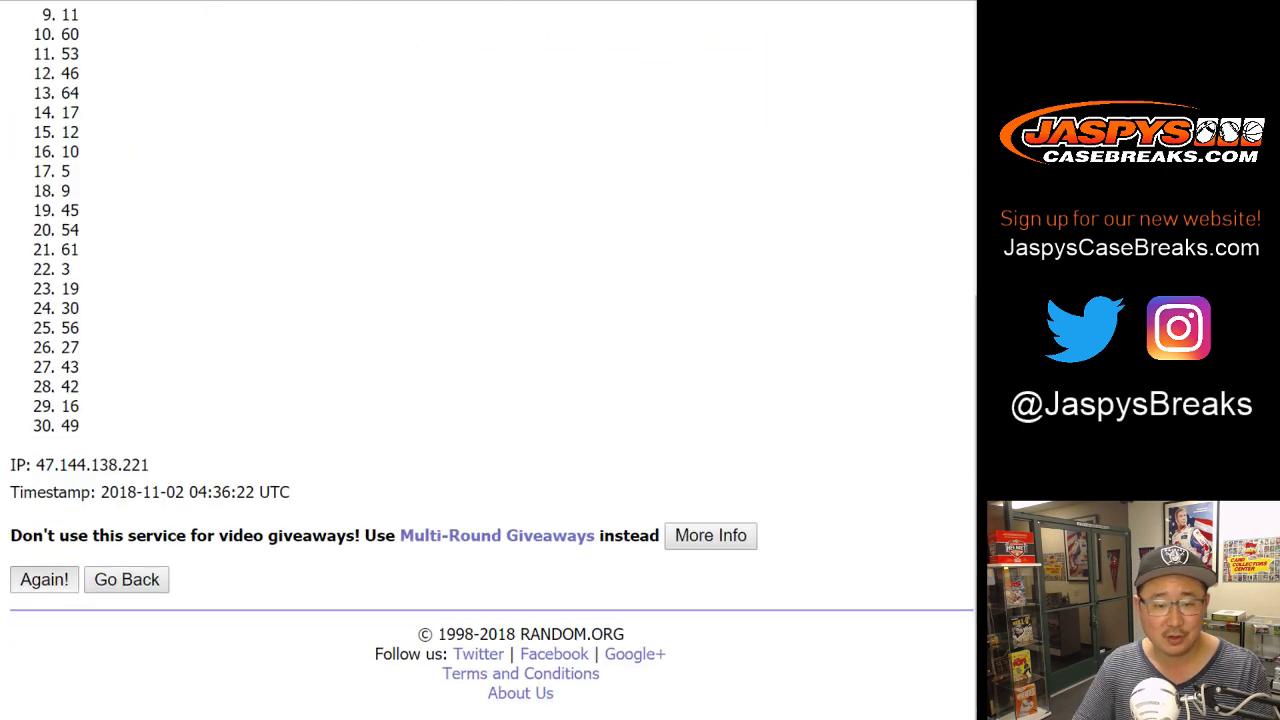
click(44, 579)
scroll(44, 579, down, 5)
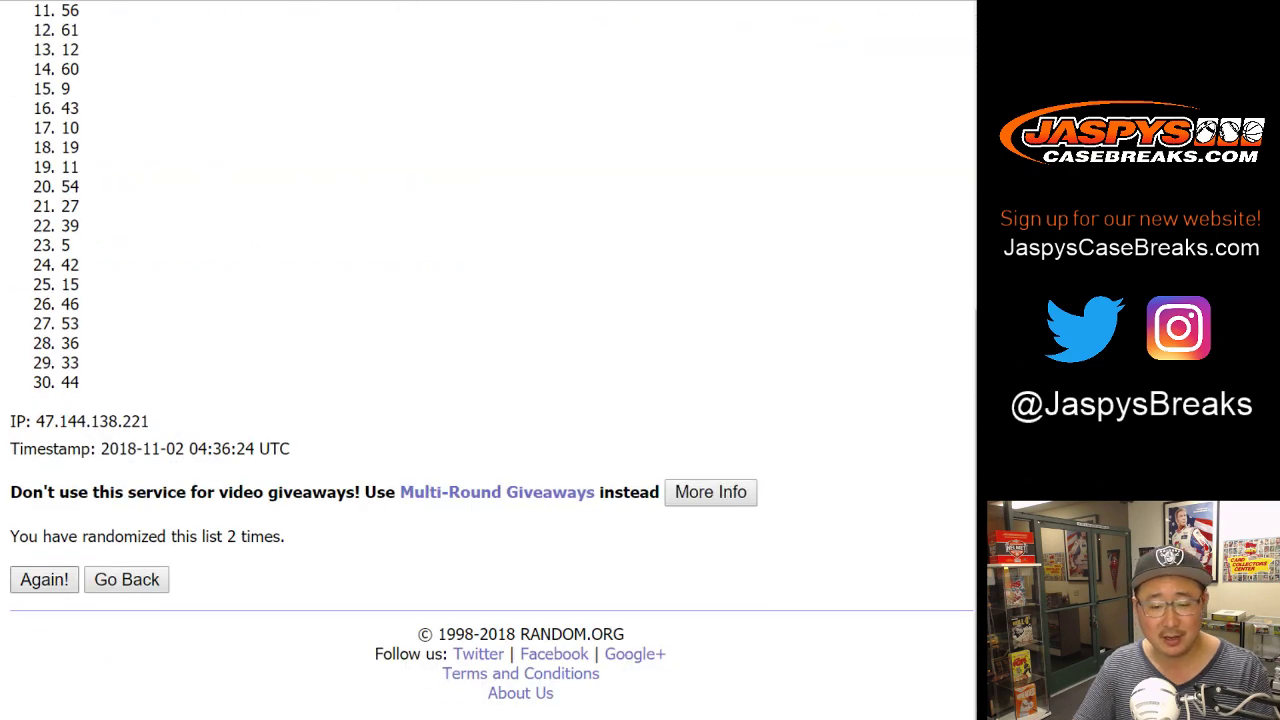
click(44, 579)
scroll(490, 360, down, 5)
click(44, 579)
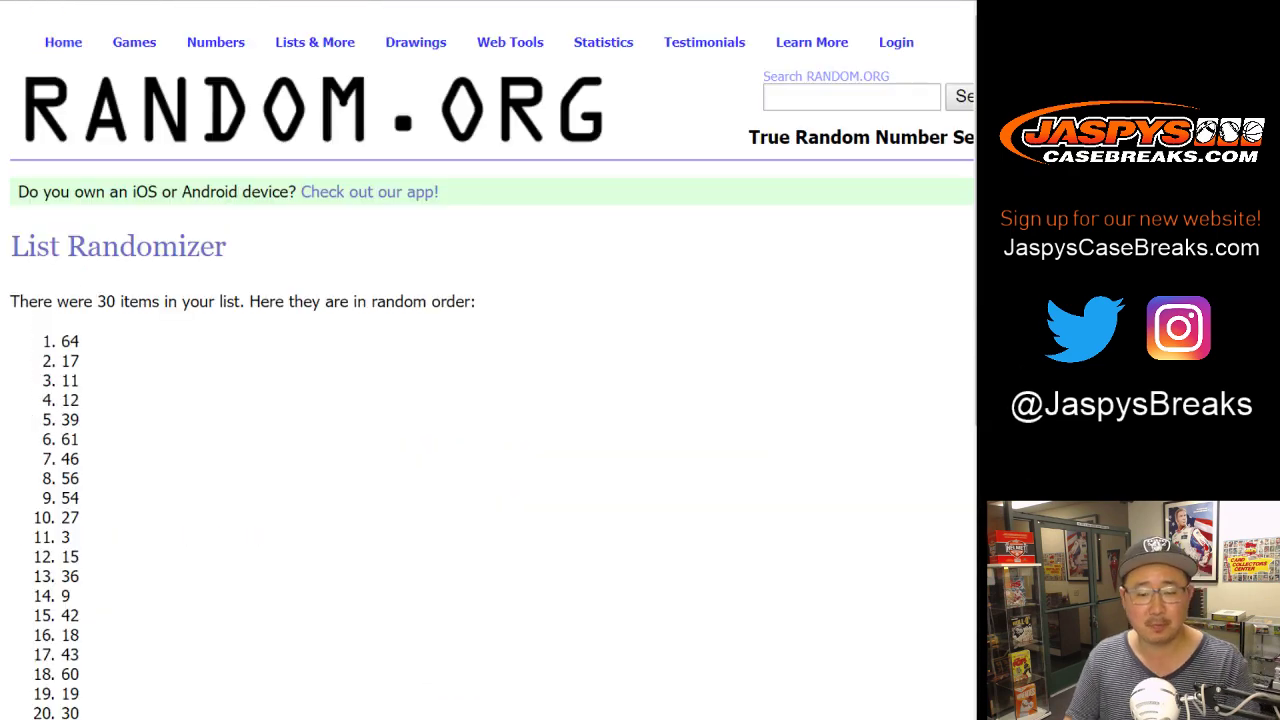
scroll(490, 360, down, 5)
click(44, 579)
scroll(490, 360, down, 5)
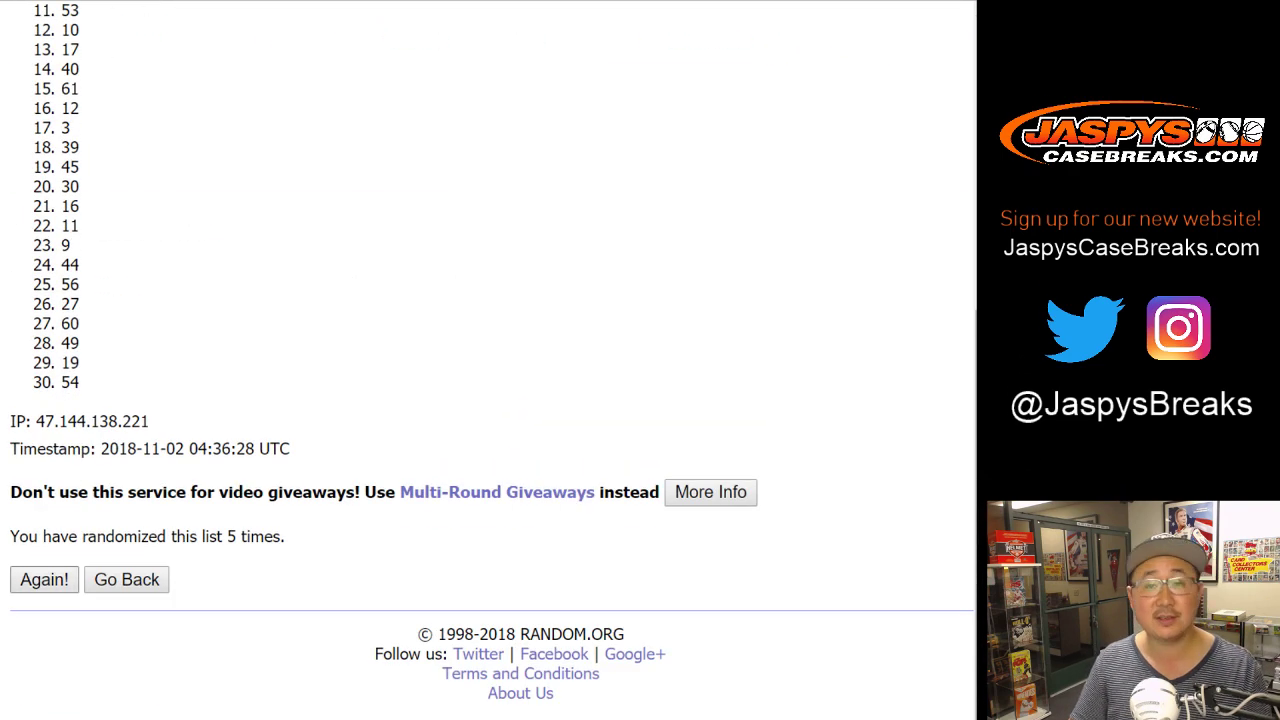
click(44, 579)
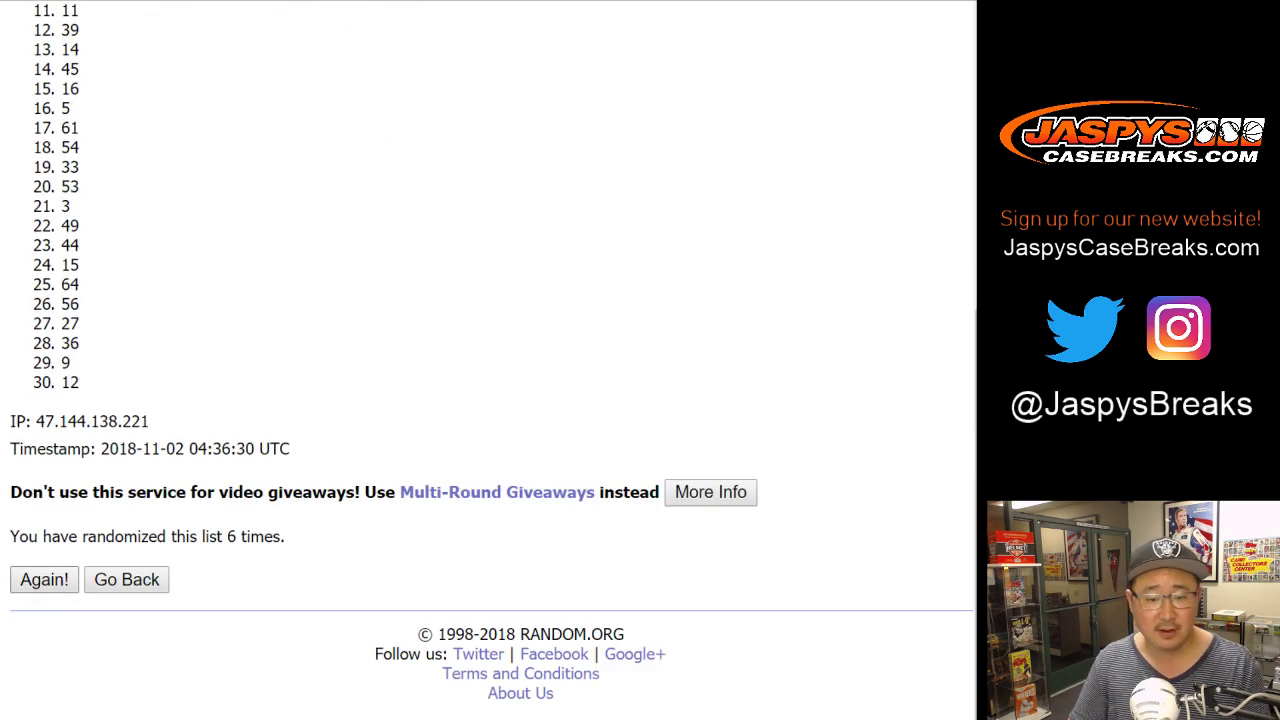
click(44, 579)
click(44, 579)
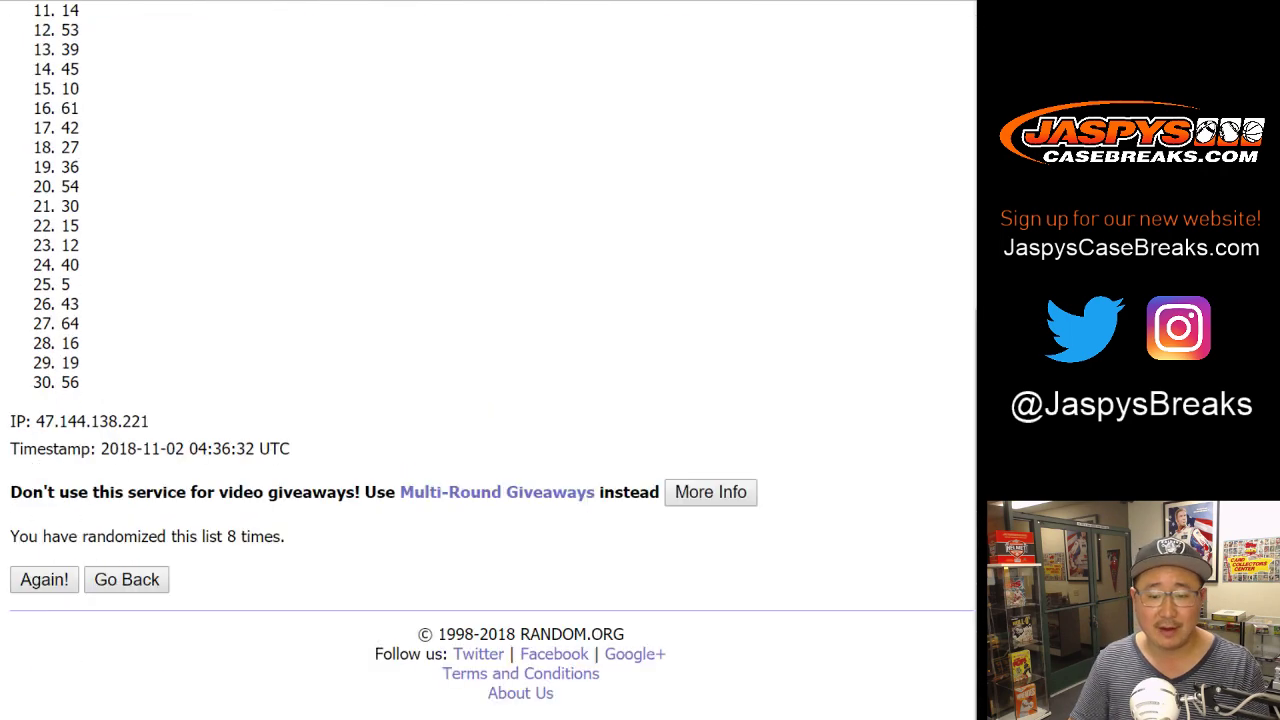
scroll(490, 360, up, 5)
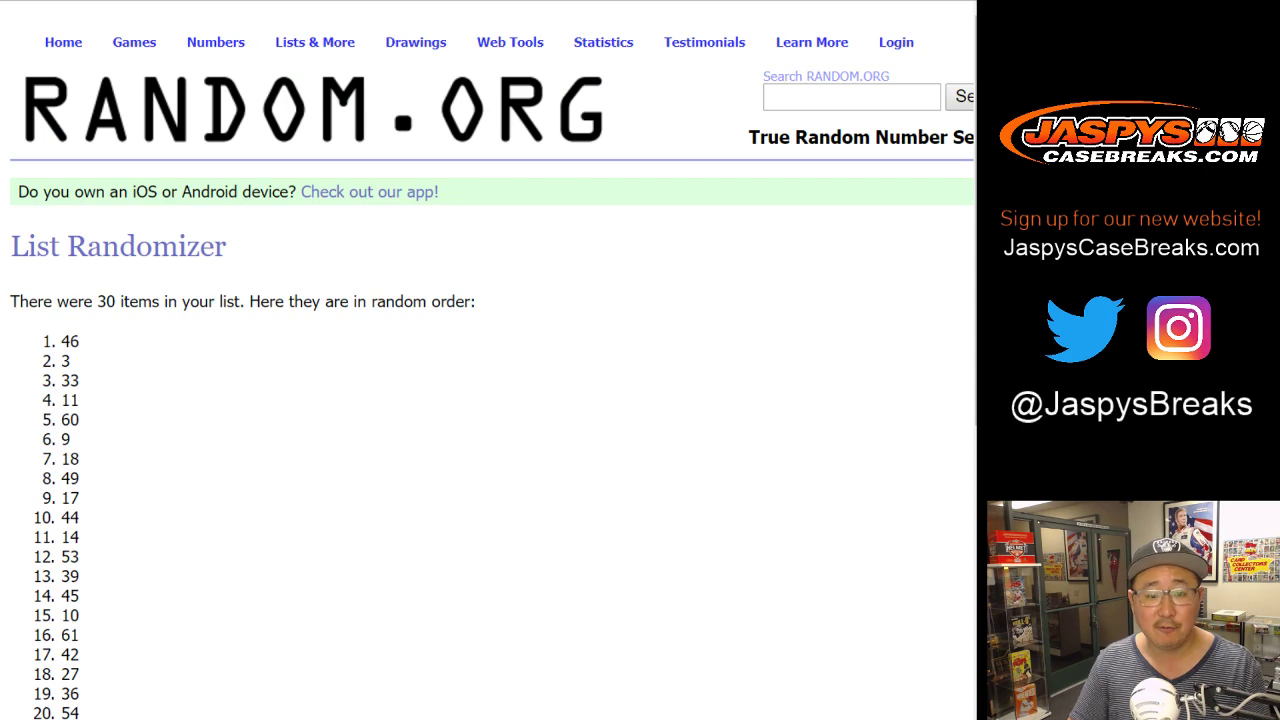
drag(61, 341, 69, 362)
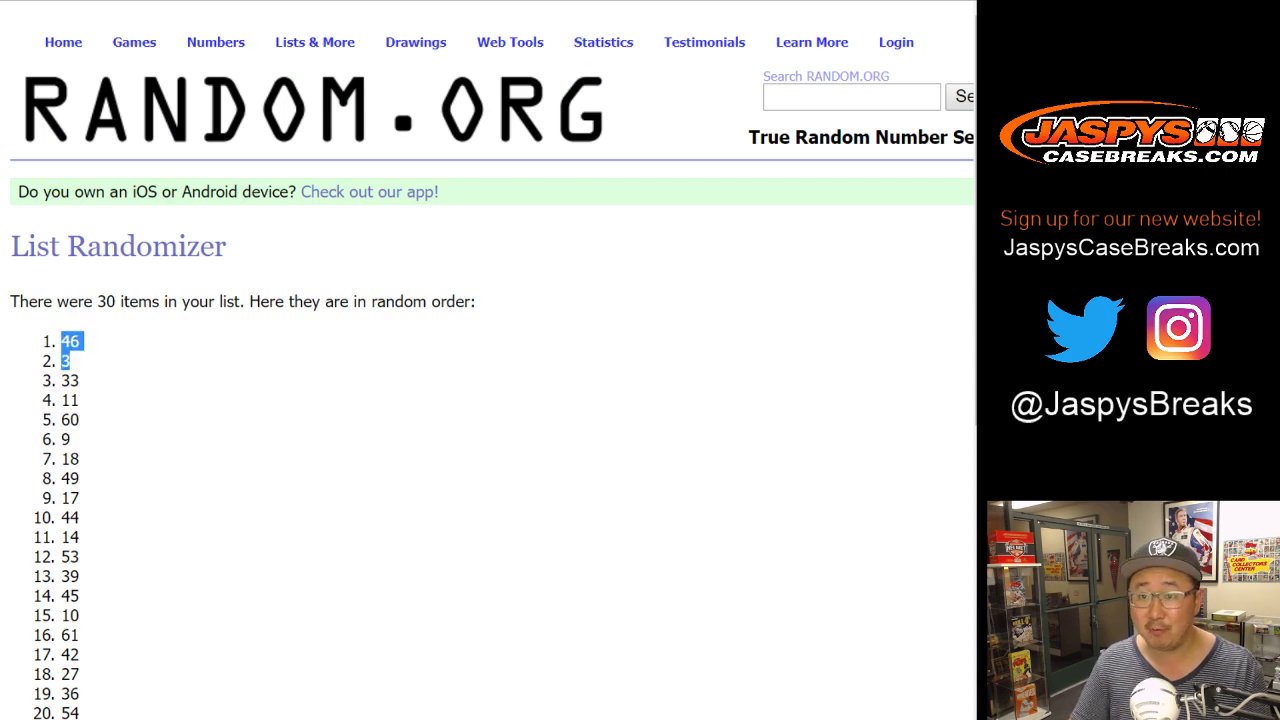
- Return to the break spreadsheet and highlight the NHL Pacific and NFC North rows together
key(ctrl+Tab)
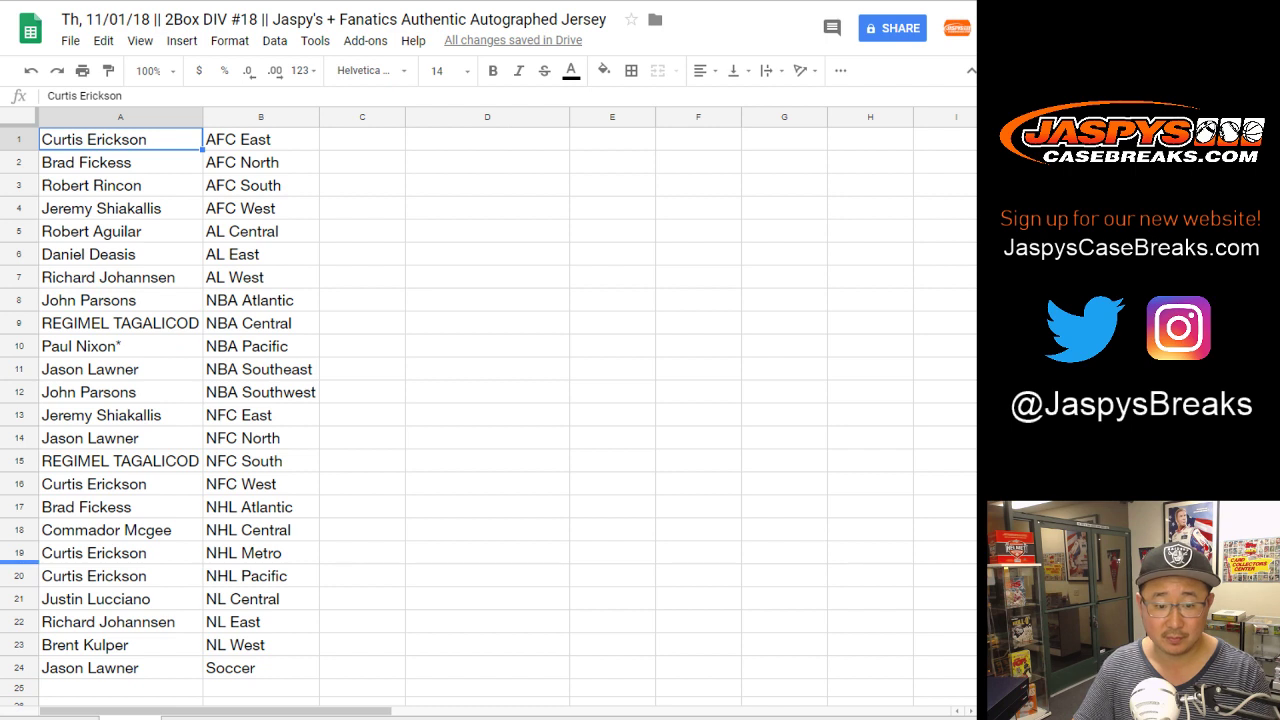
click(19, 576)
ctrl+click(19, 438)
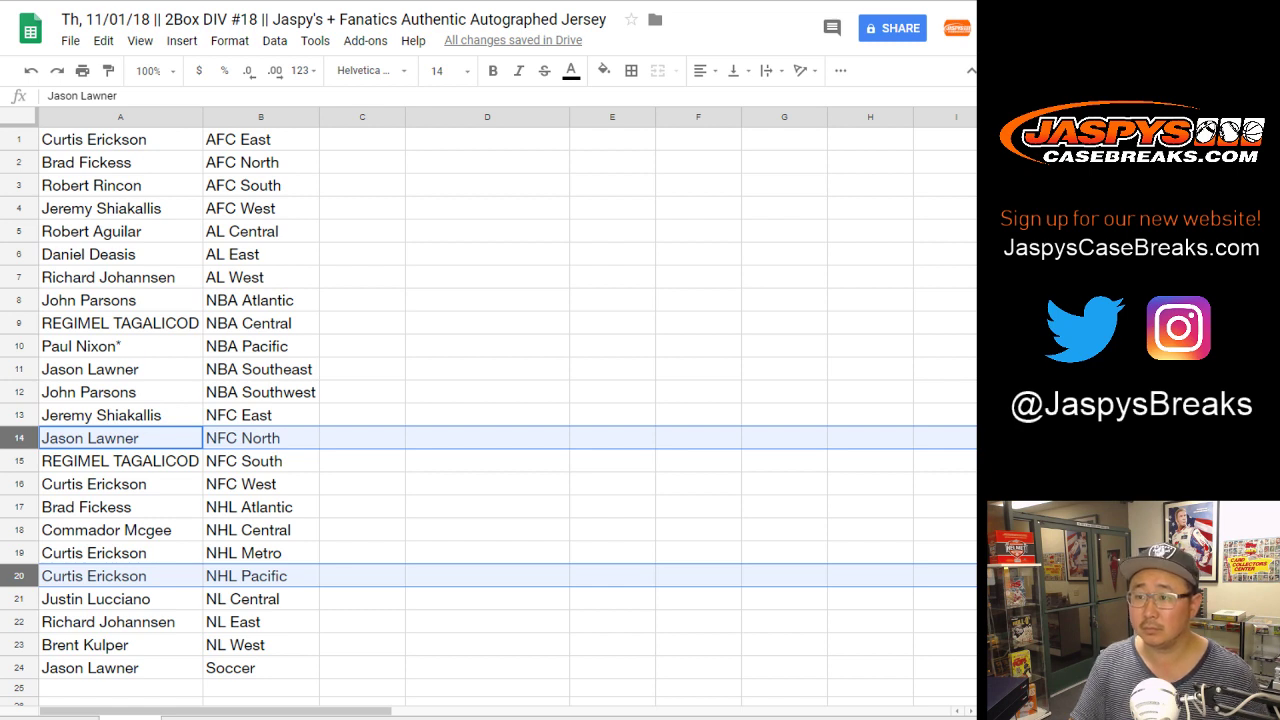
- Search the sheet for "rex" and select the participant cell beside NFC West
key(ctrl+f)
text(rex)
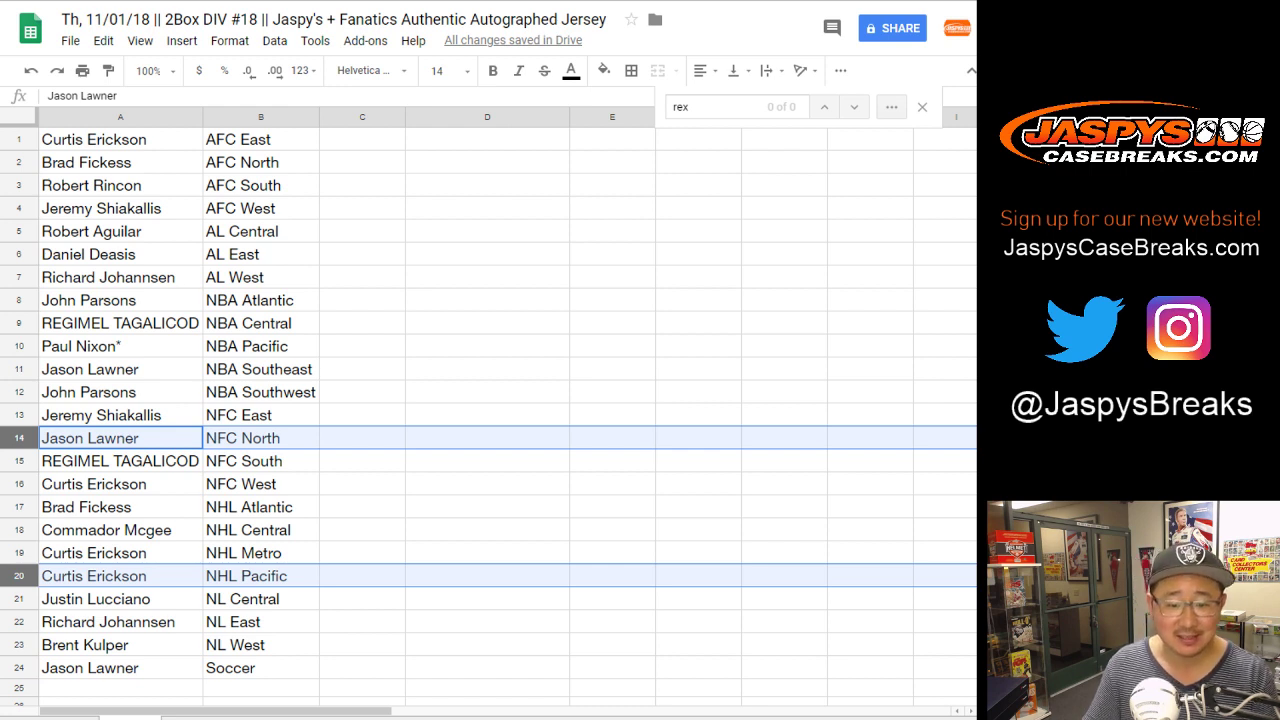
click(120, 484)
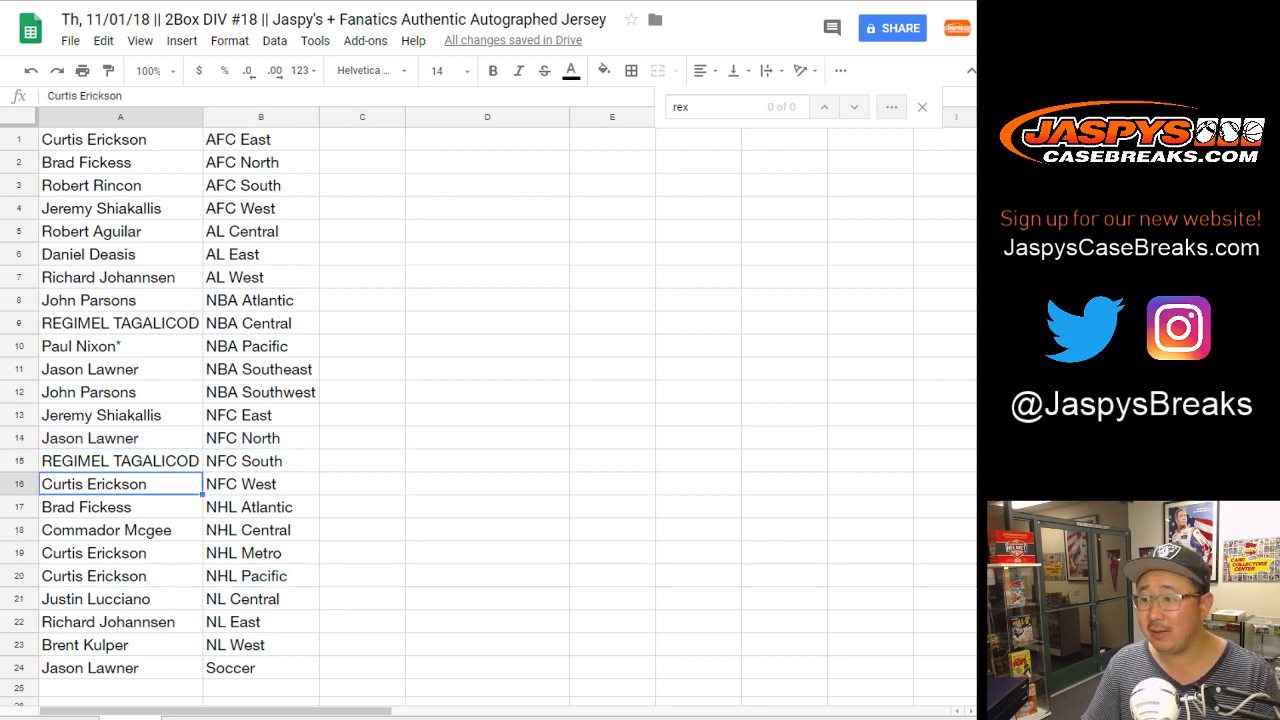
- Highlight the NHL Atlantic and NL East rows together
click(19, 507)
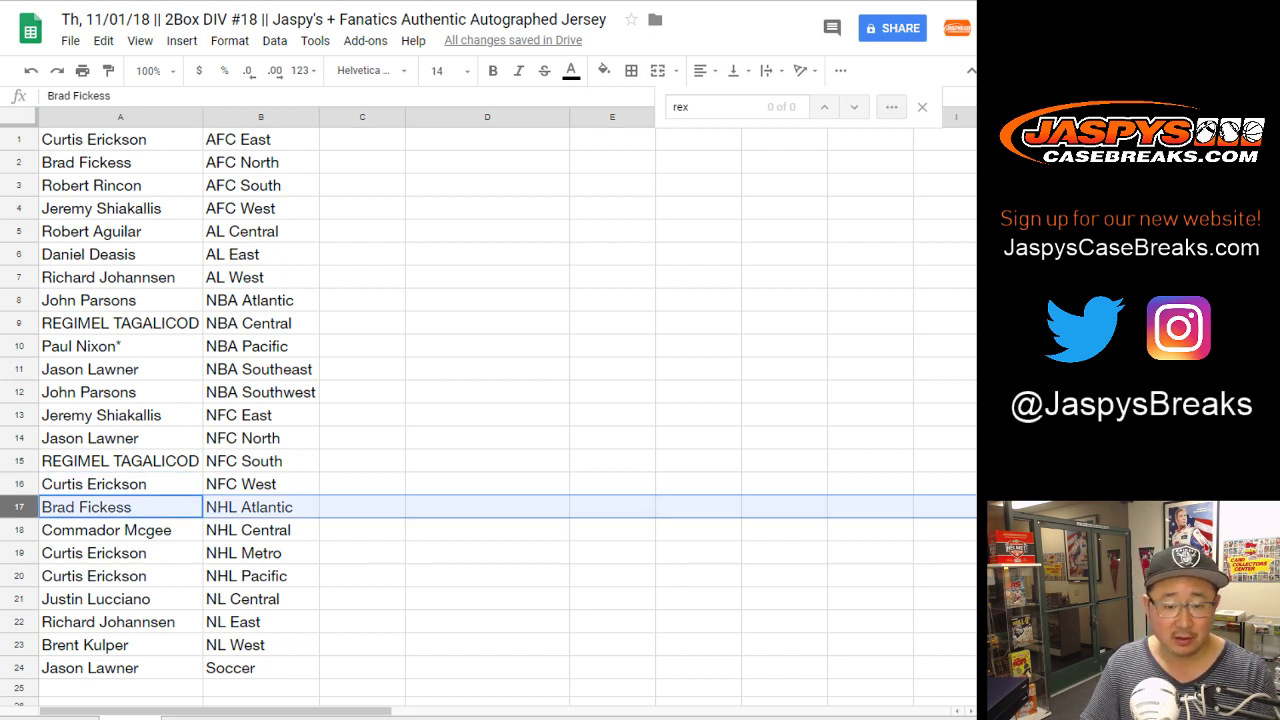
ctrl+click(19, 622)
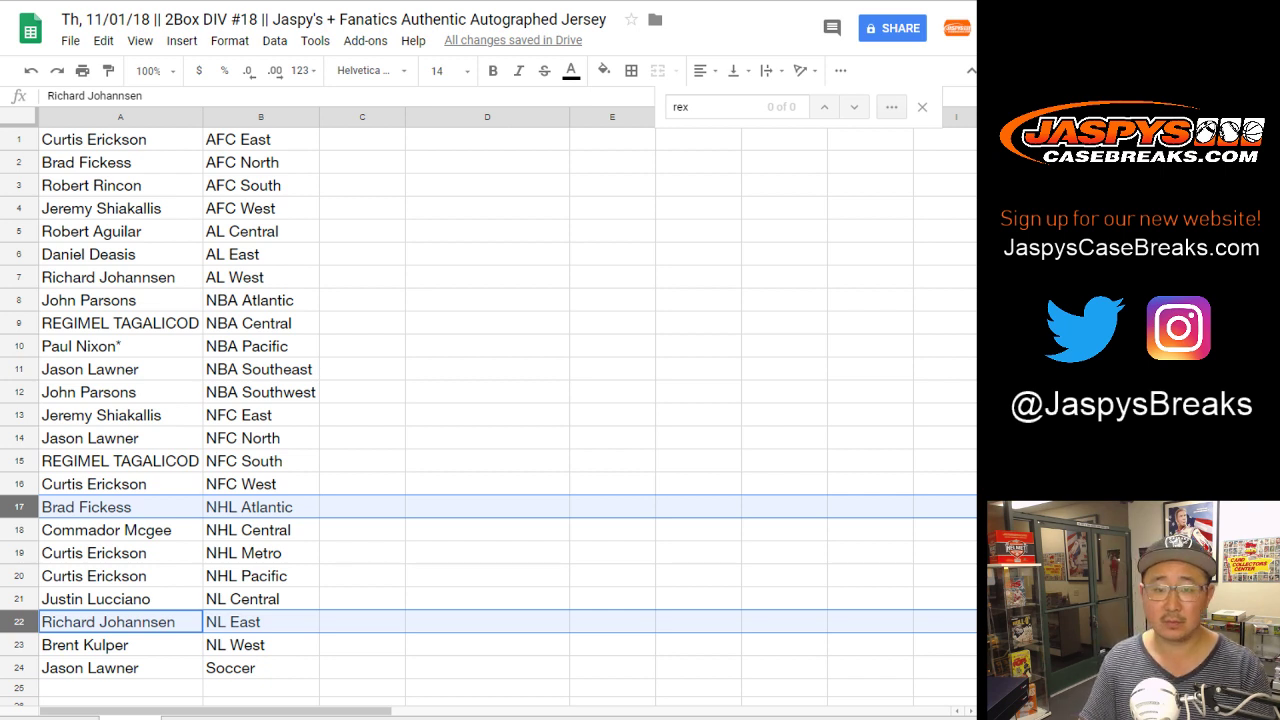
- Highlight the NFC North and NHL Pacific rows together
click(362, 139)
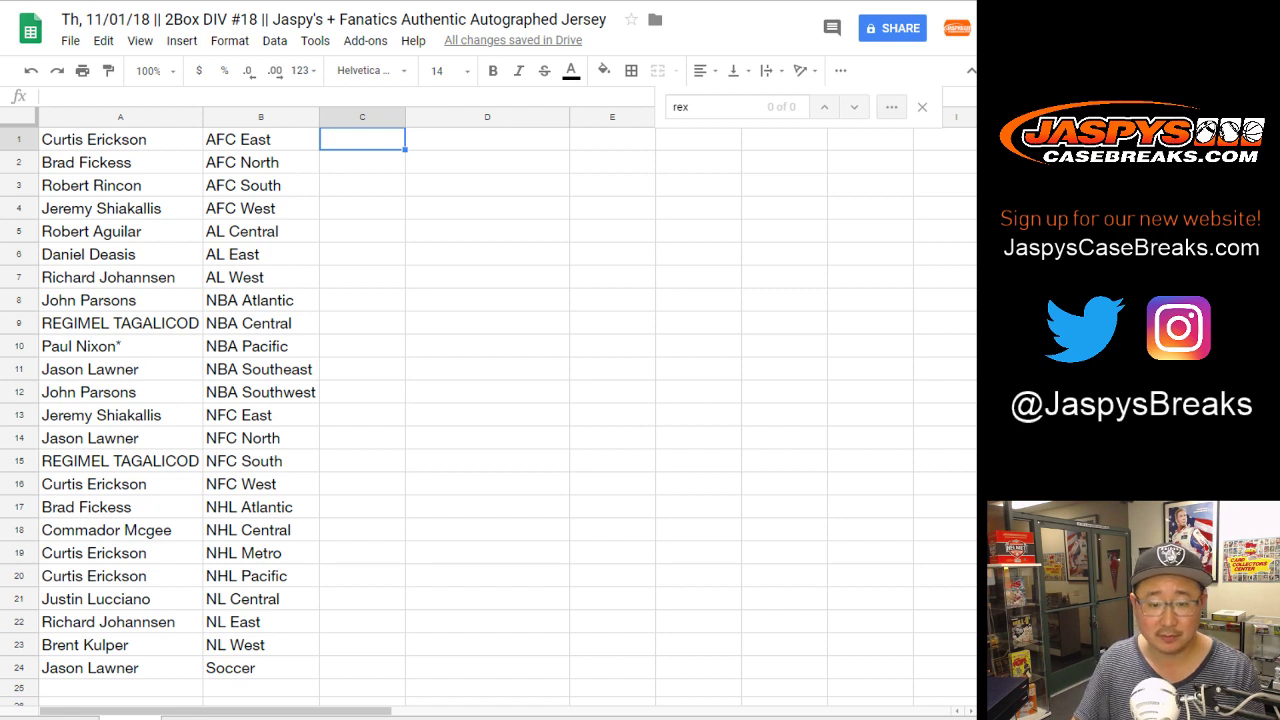
click(18, 438)
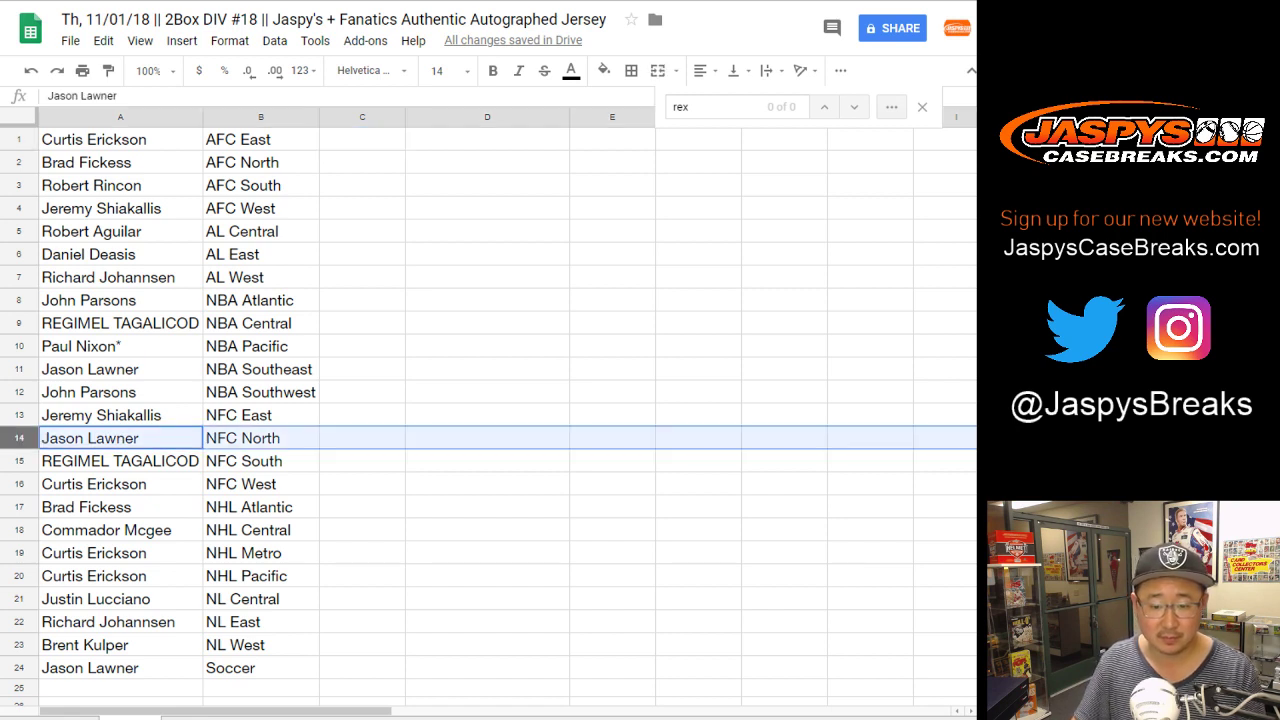
ctrl+click(18, 576)
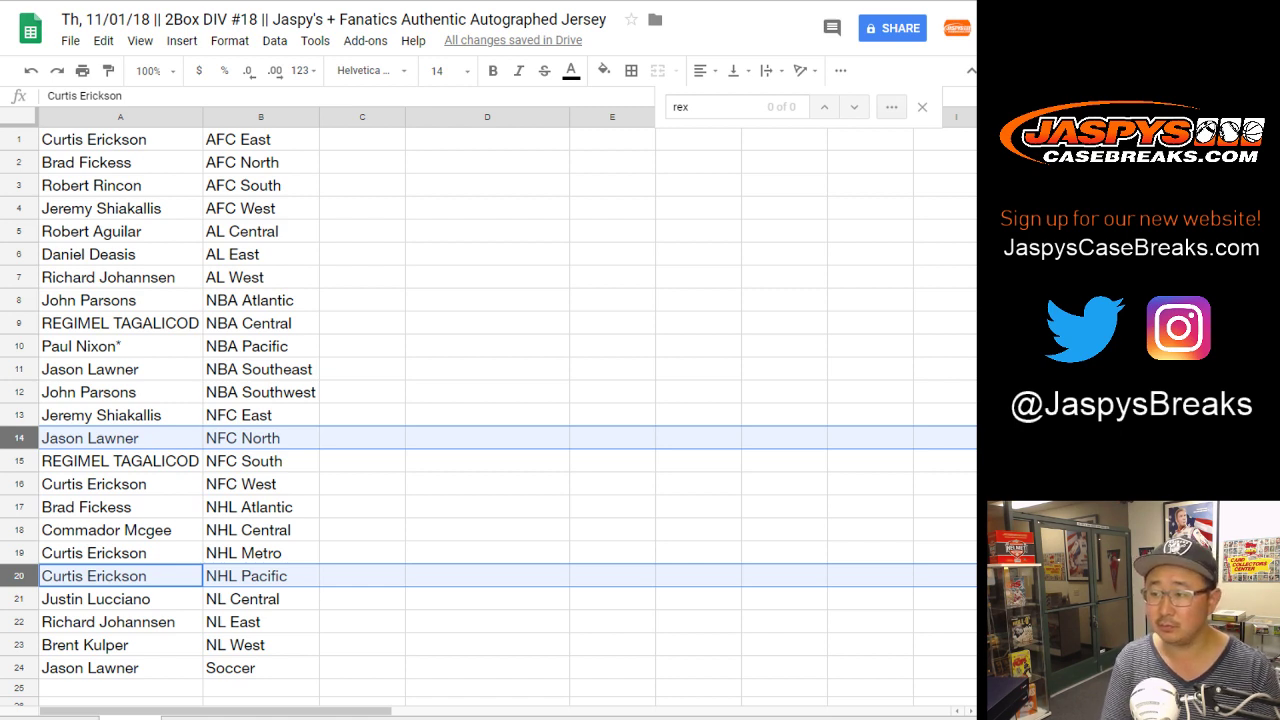
- Move the participant names for NFC North and NHL Pacific out of column A into column C of their own rows
click(120, 438)
key(ctrl+x)
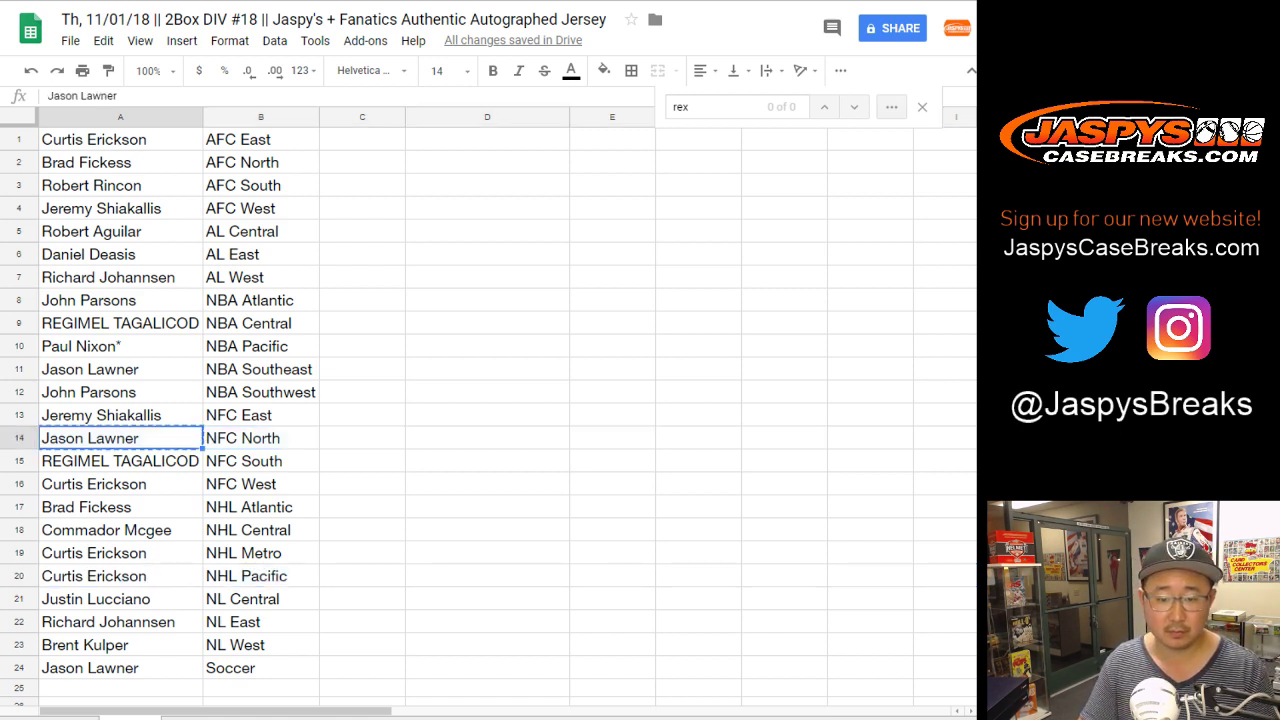
click(362, 438)
key(ctrl+v)
click(120, 576)
key(ctrl+x)
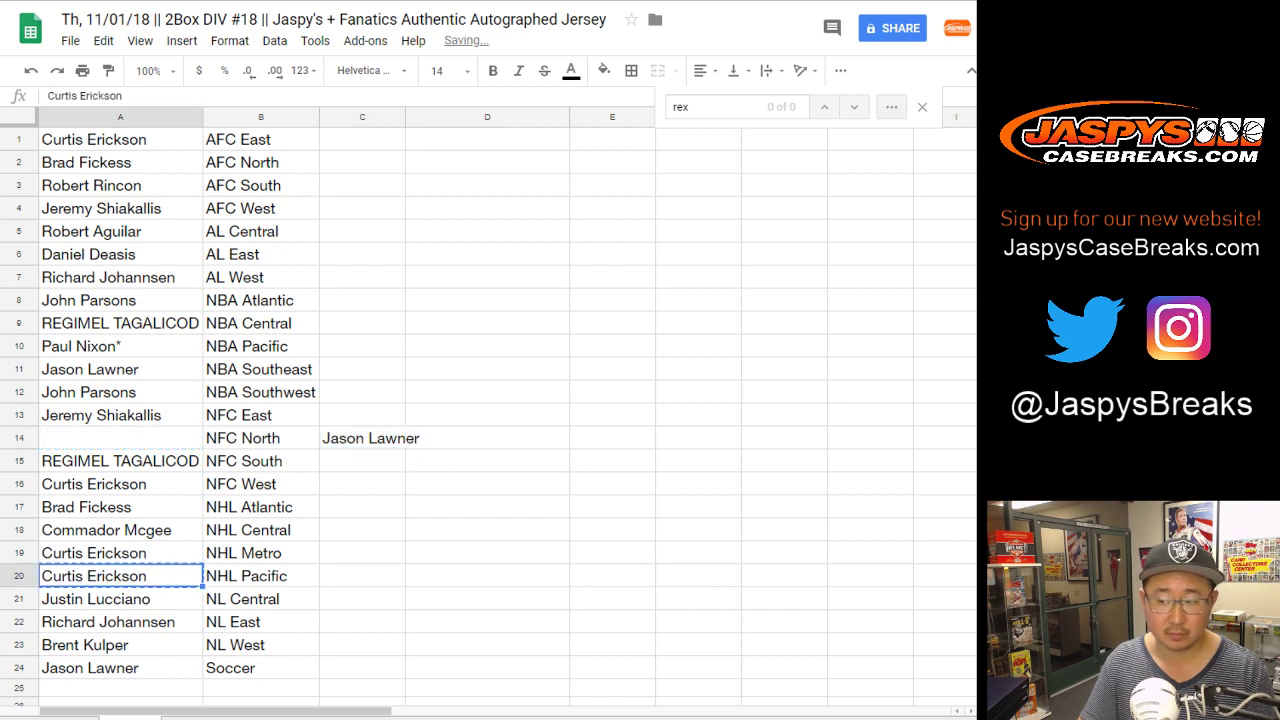
click(362, 576)
key(ctrl+v)
- Move the NFC North participant from column C into A20 and relabel that row's division as NHL Pacific-T
click(362, 438)
key(ctrl+x)
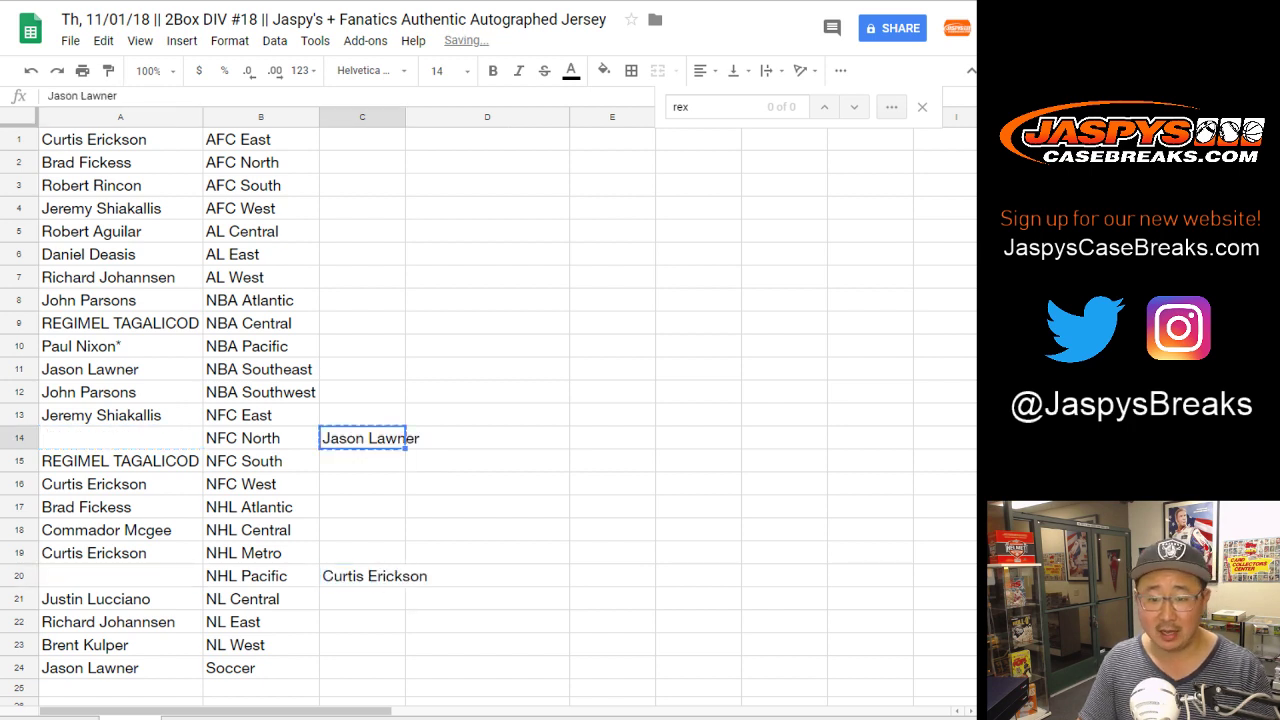
click(120, 576)
key(ctrl+v)
double_click(291, 576)
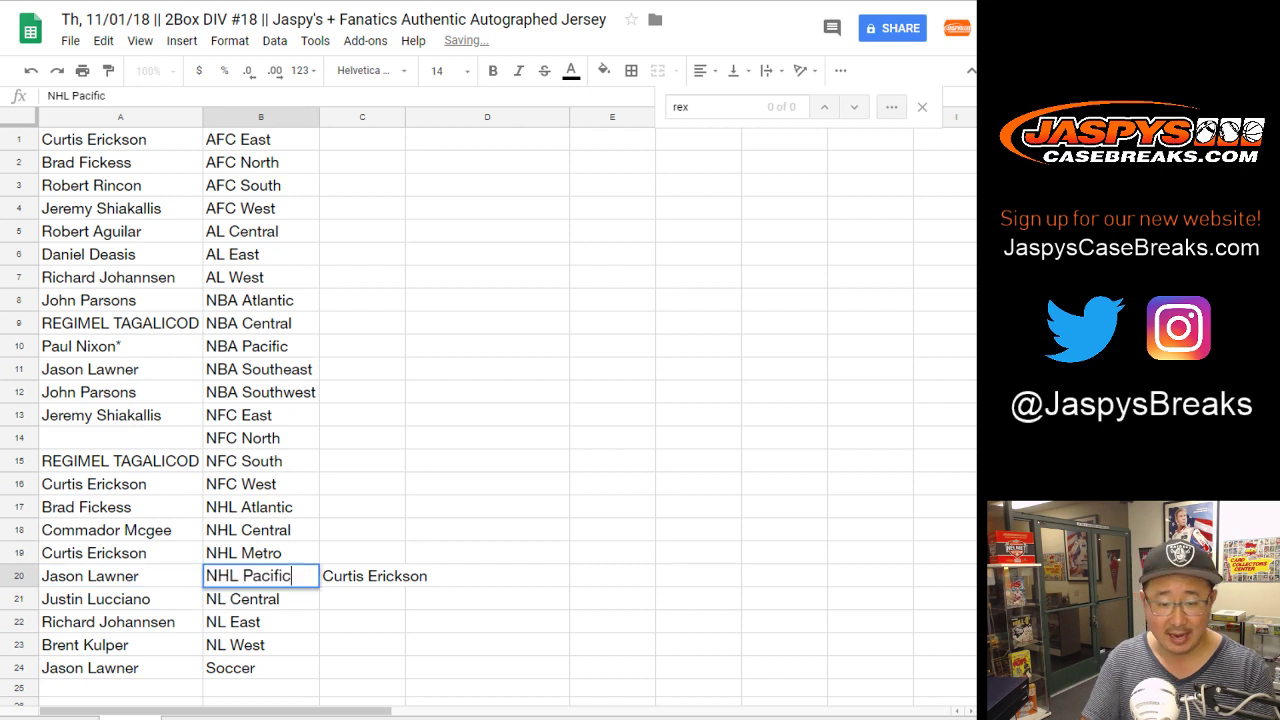
text(-T)
key(Return)
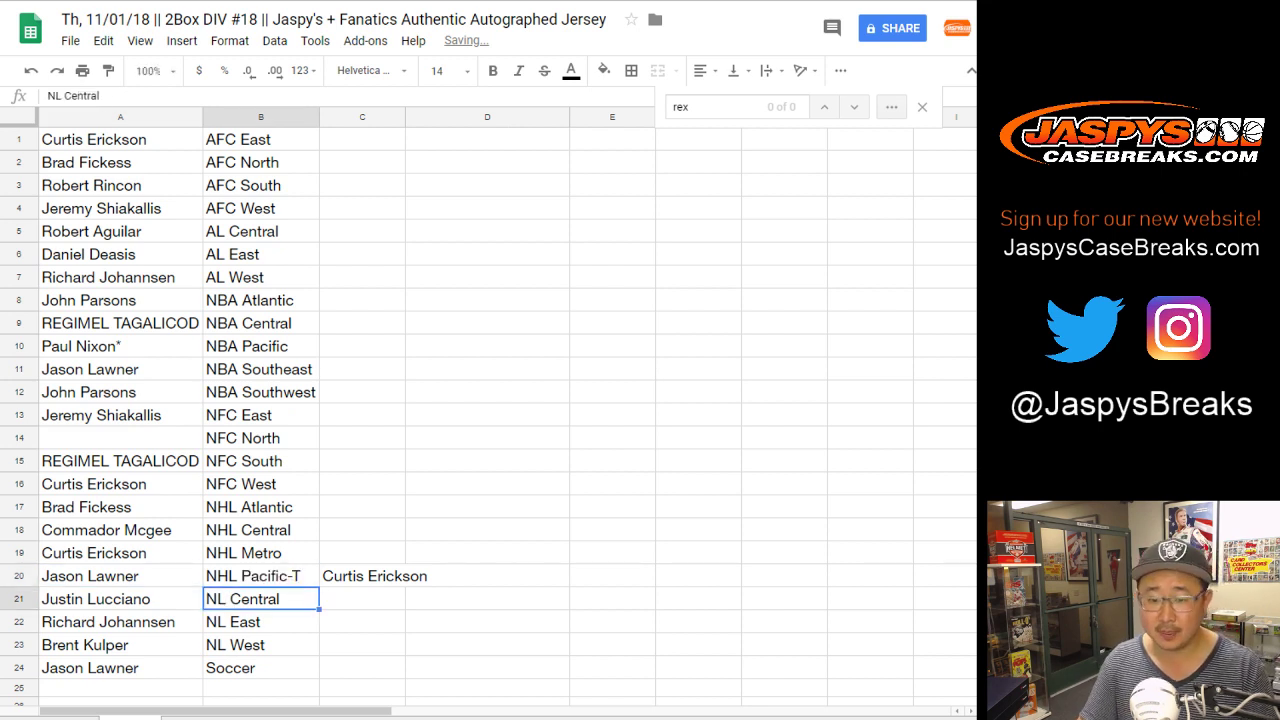
- Move the participant name from C20 into A14 and relabel that row's division as NFC North-T
click(362, 576)
key(ctrl+x)
click(120, 438)
key(ctrl+v)
double_click(260, 438)
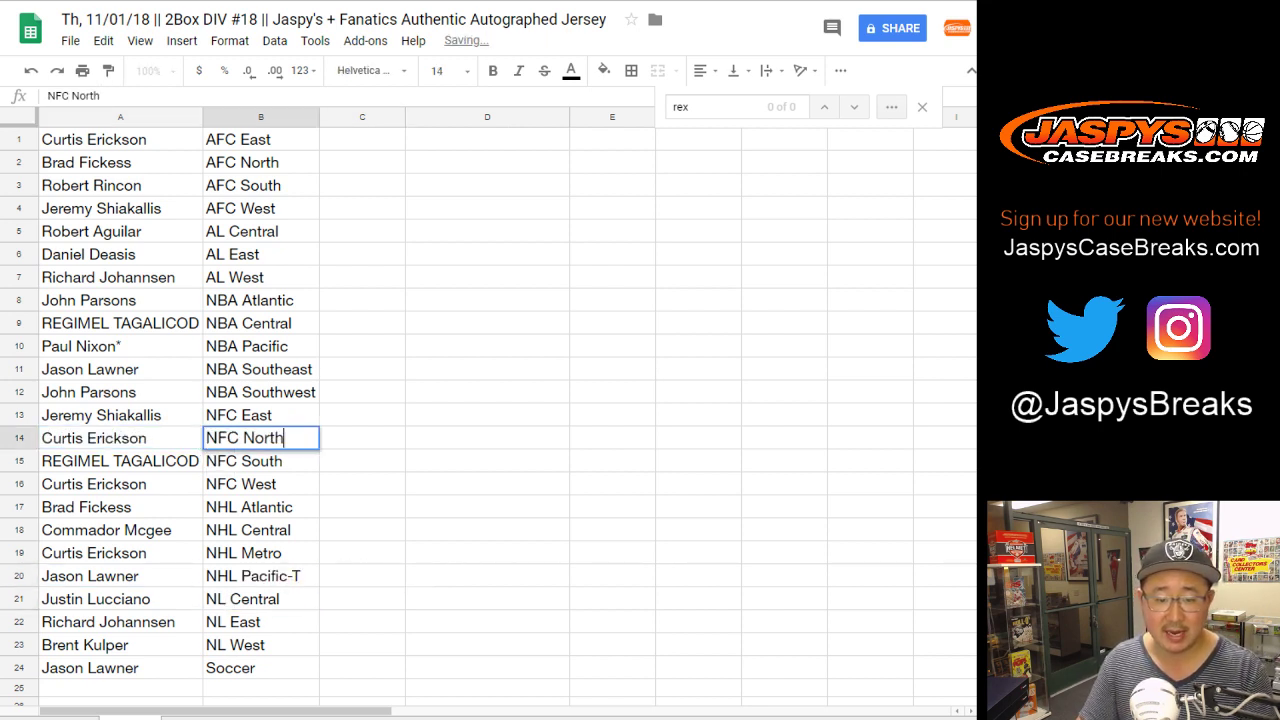
text(-T)
key(Return)
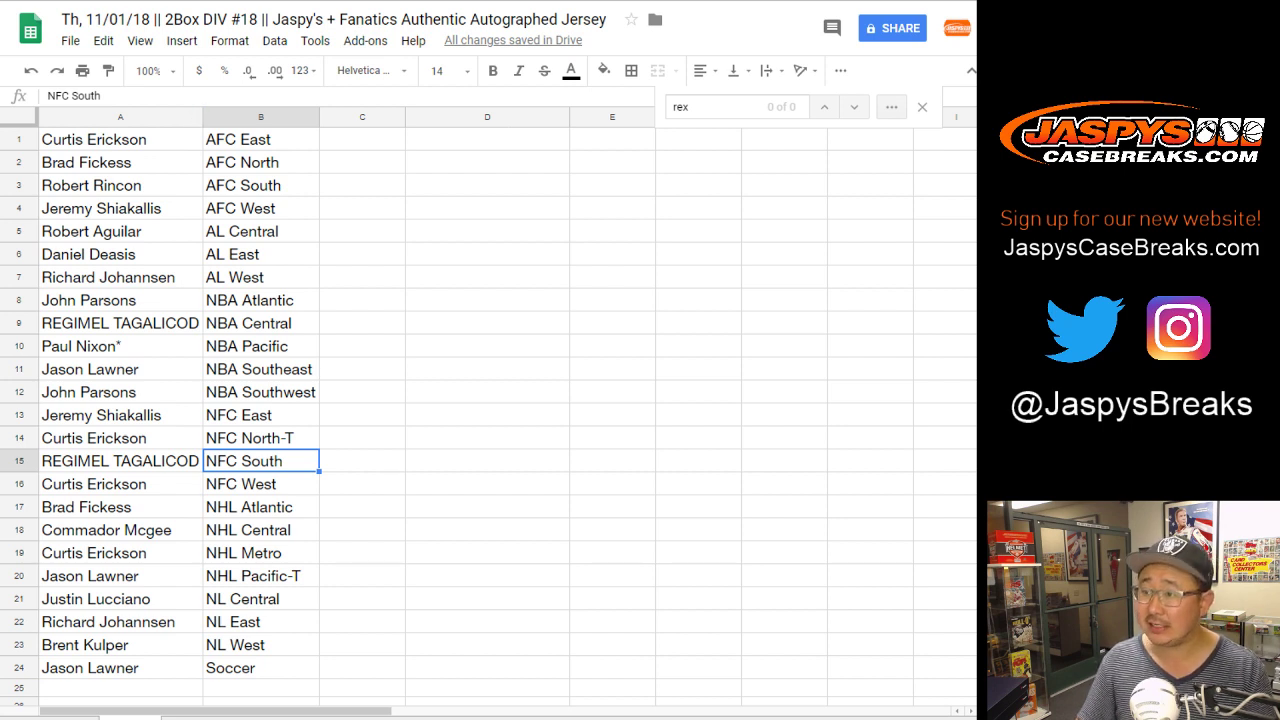
- Apply all borders to the participant and division table in A1:B24 and center its text horizontally
click(120, 139)
key(ctrl+a)
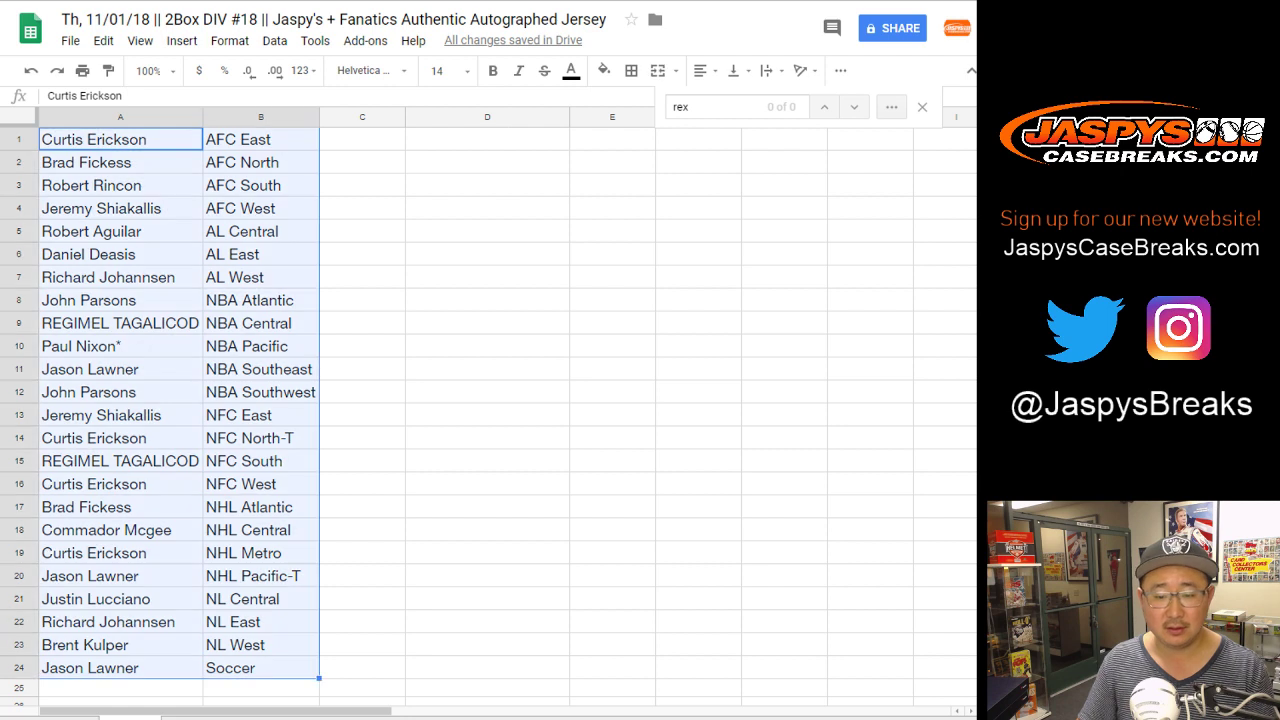
click(631, 70)
click(637, 106)
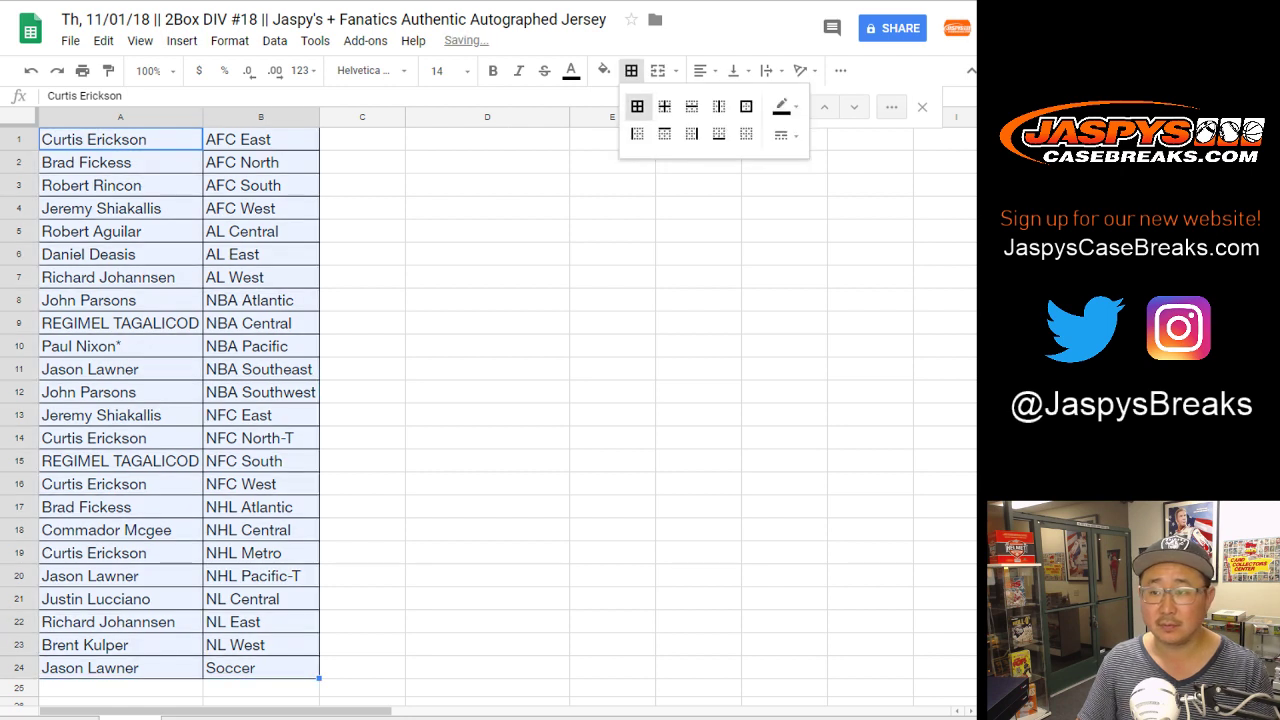
click(631, 70)
click(704, 70)
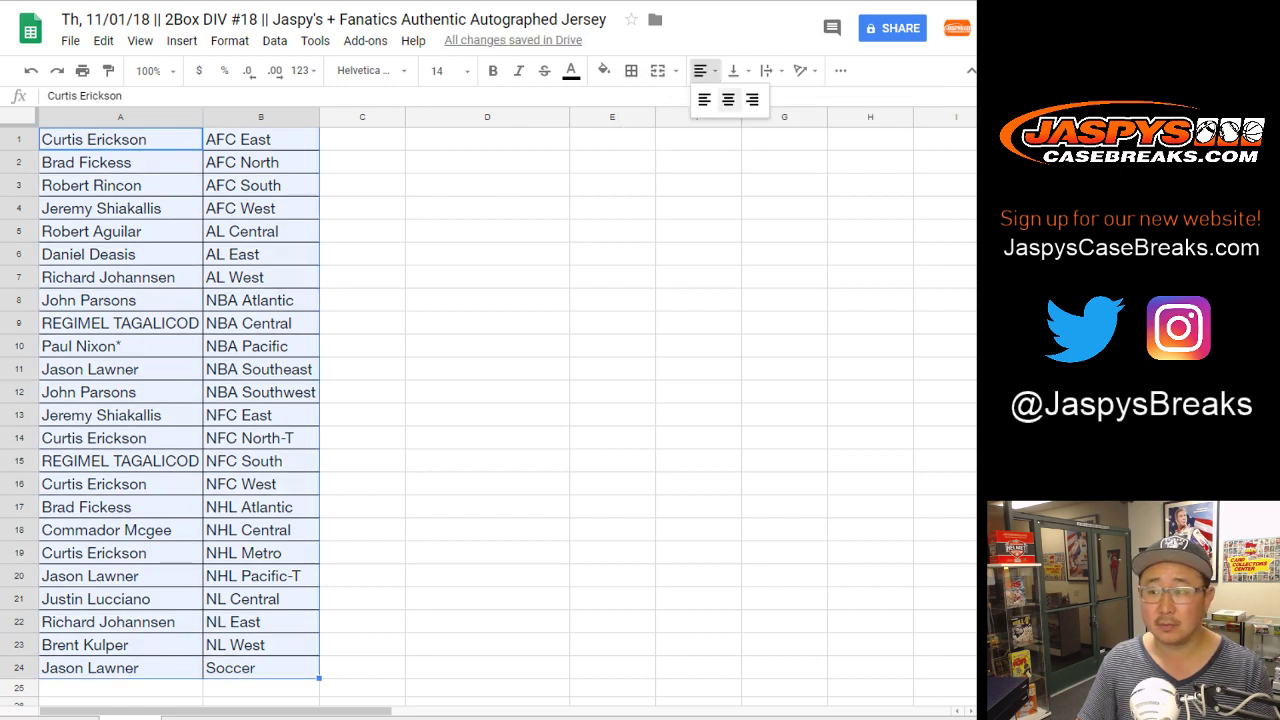
click(728, 99)
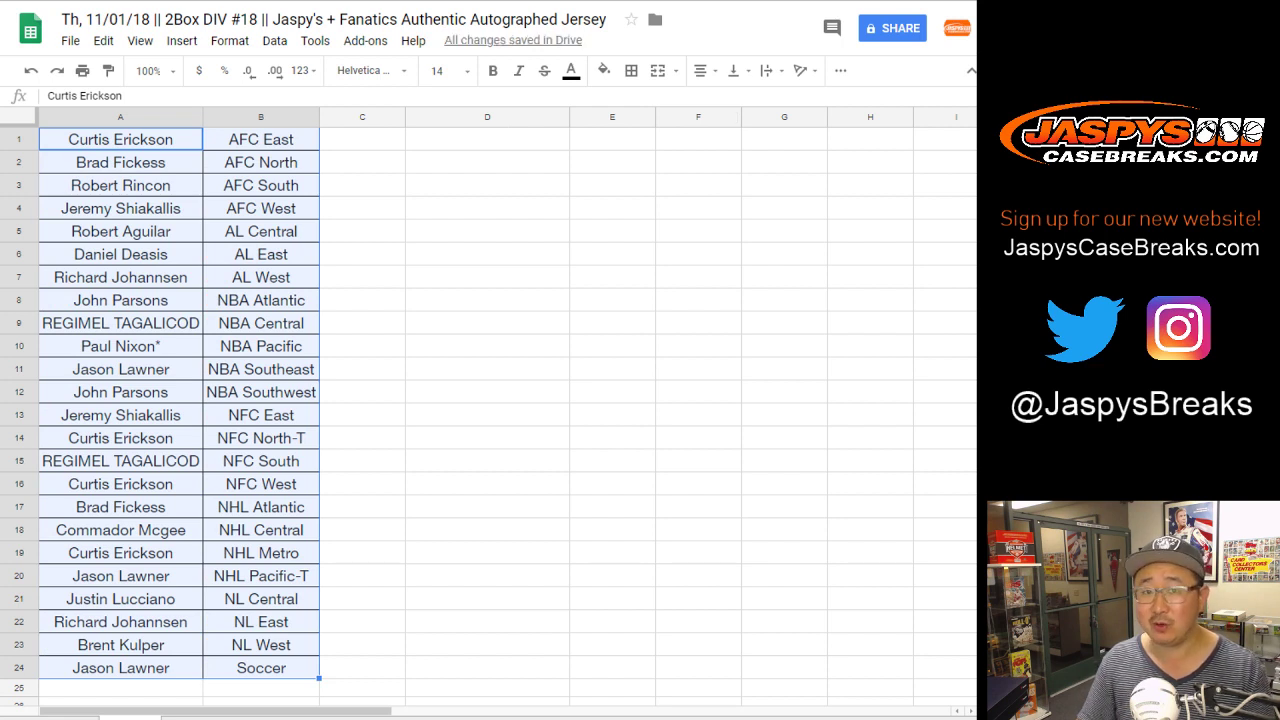
- Highlight the NL East and AFC West rows together
click(362, 139)
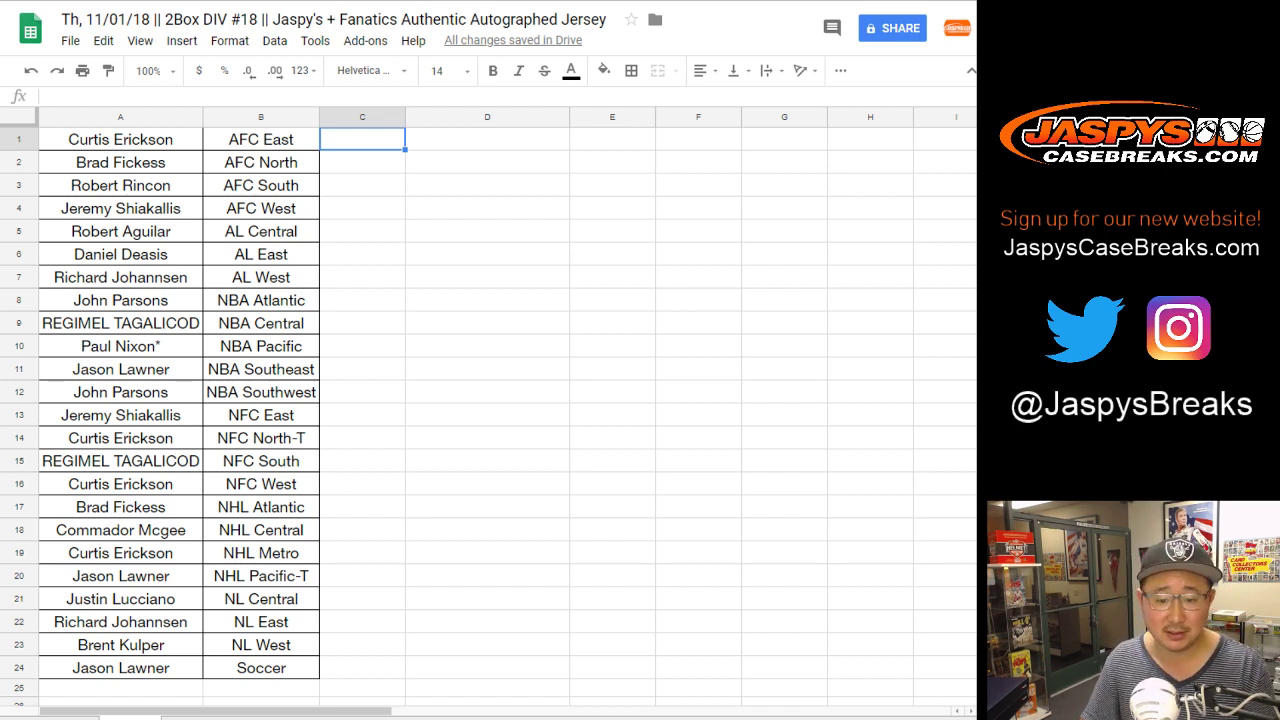
click(19, 621)
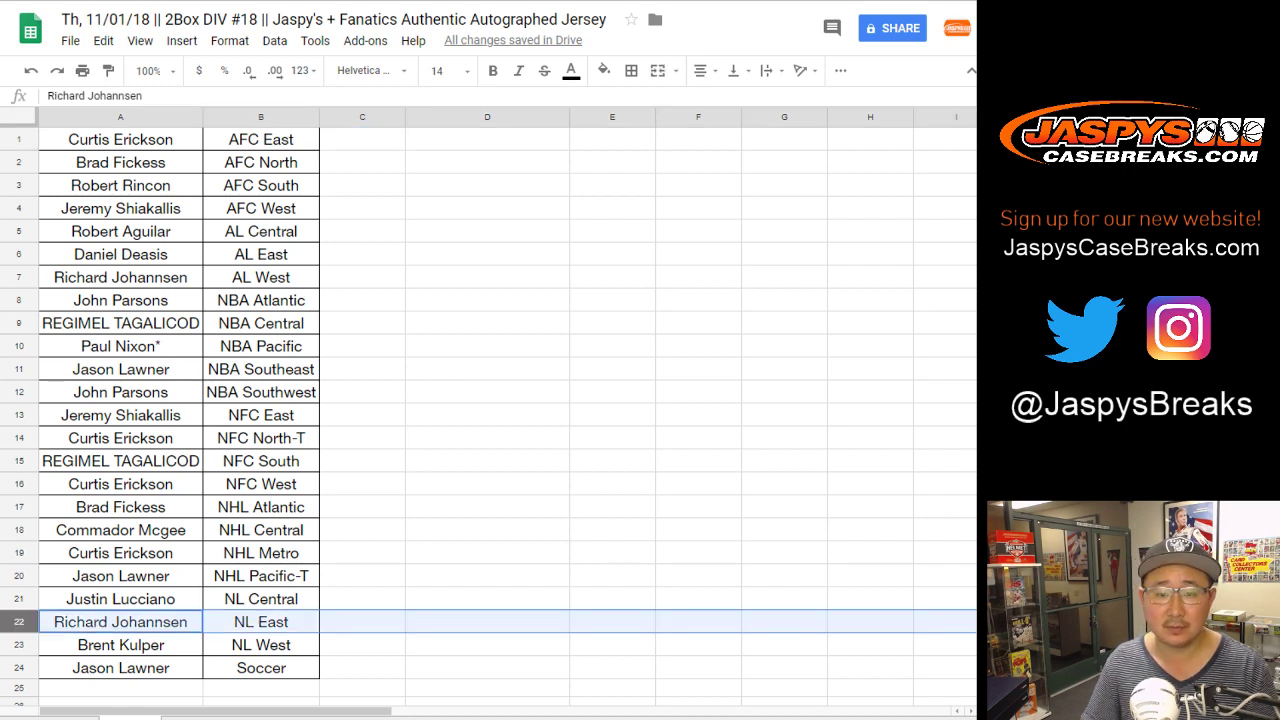
ctrl+click(19, 208)
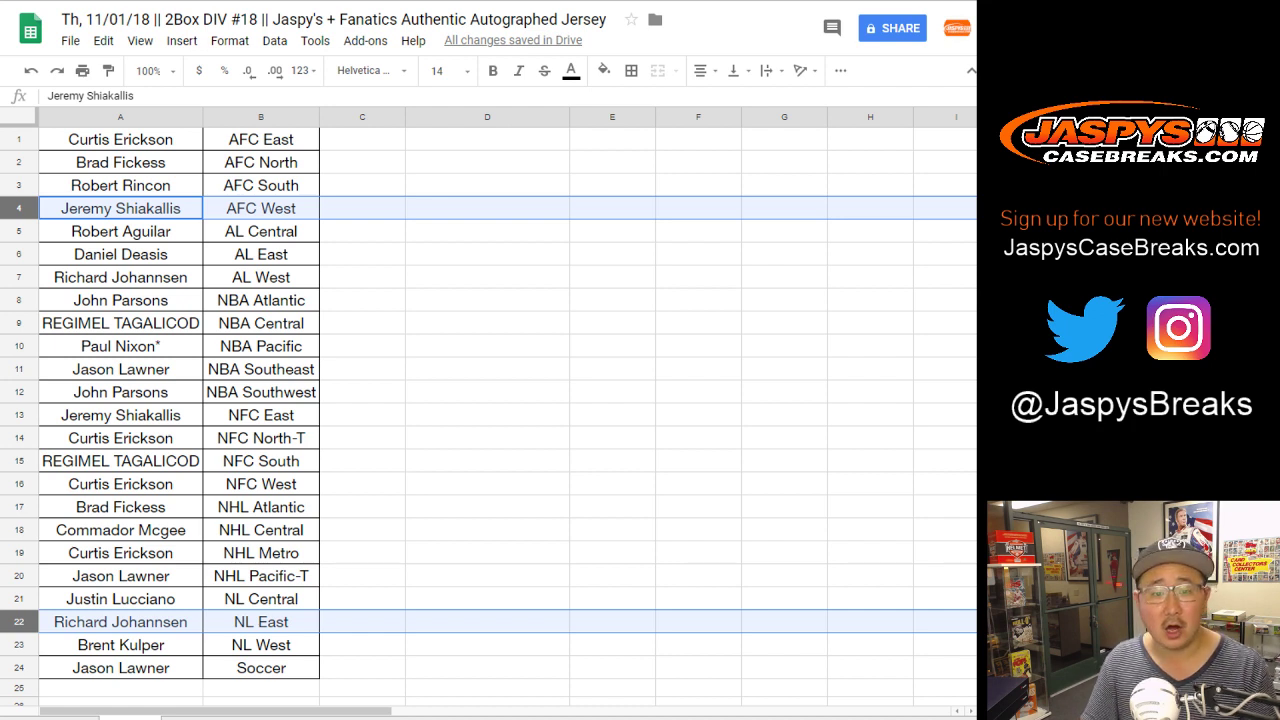
- Move the participant names for AFC West and NL East out of column A into column C of their own rows
click(120, 208)
key(ctrl+x)
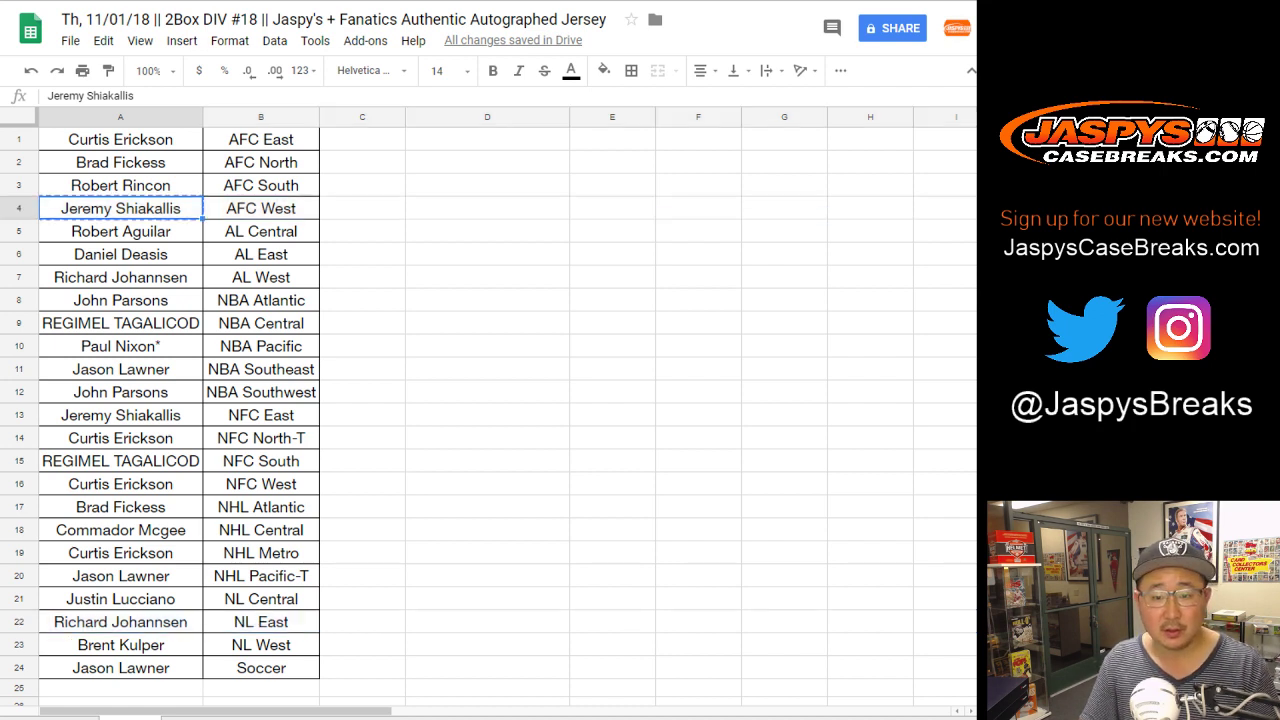
click(362, 208)
key(ctrl+v)
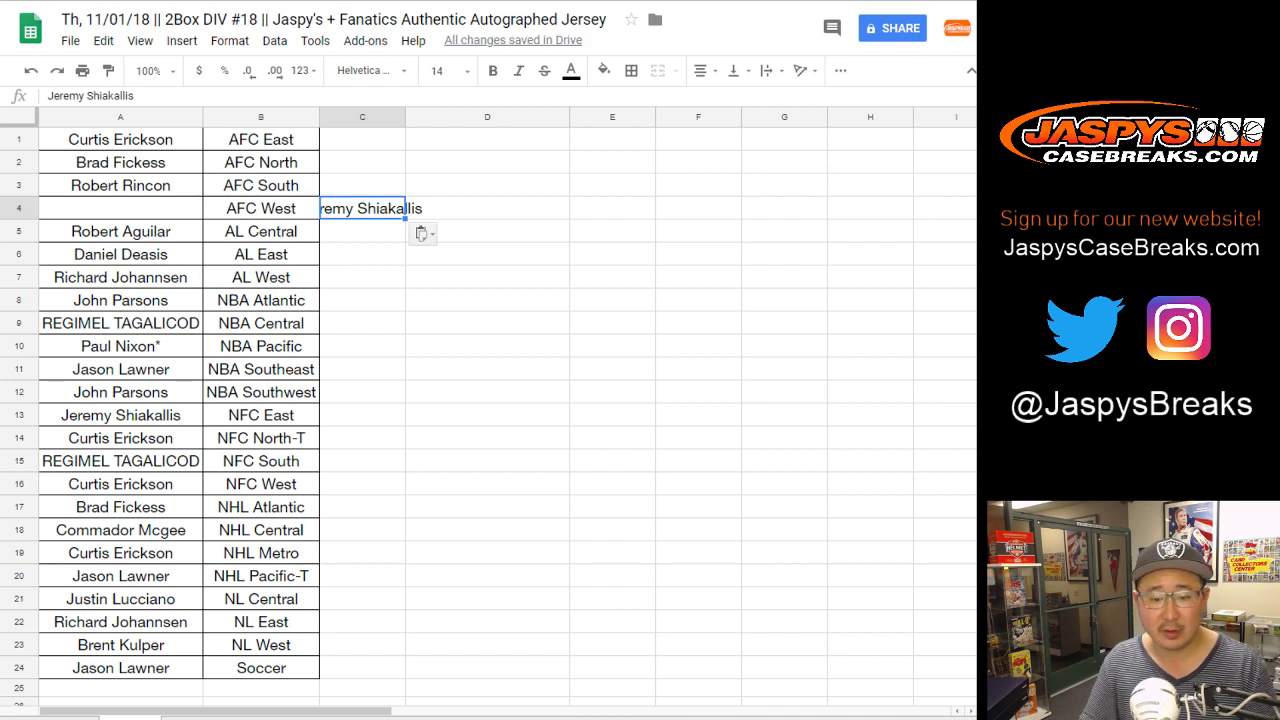
click(120, 622)
key(ctrl+x)
click(362, 622)
key(ctrl+v)
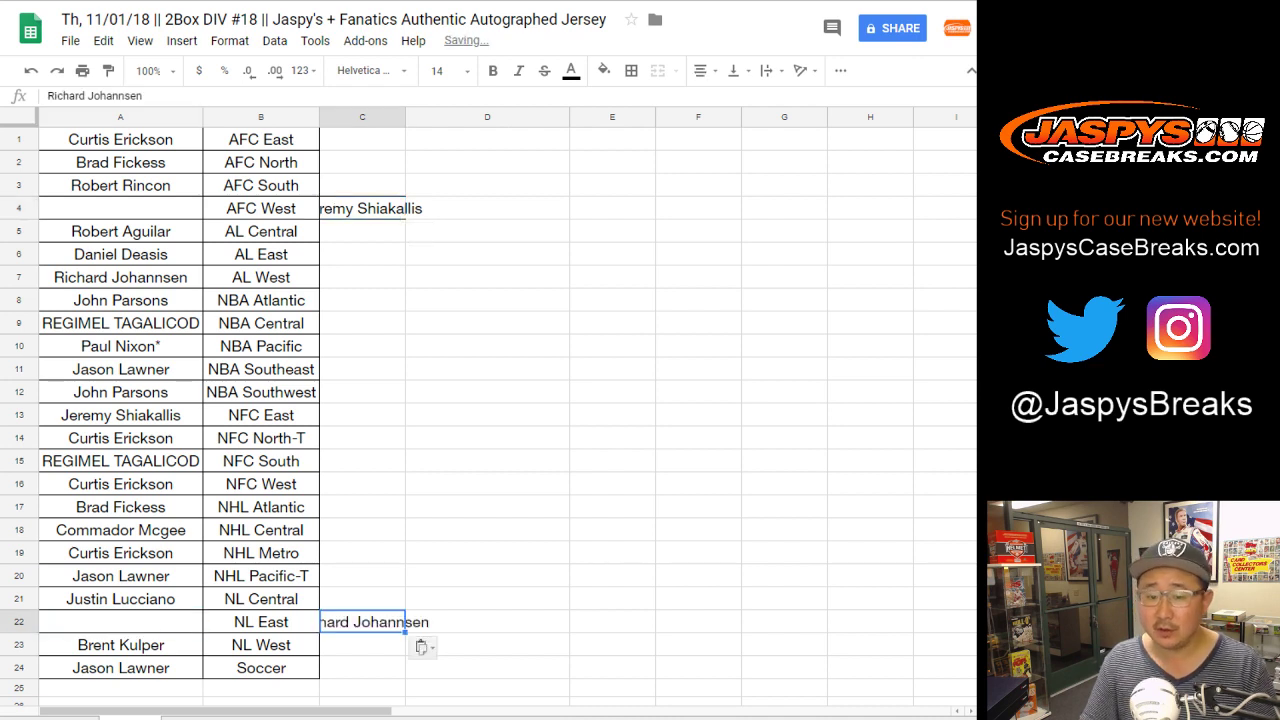
- Move the NL East participant from column C into A4 and relabel that row's division as AFC West-t
key(ctrl+x)
click(120, 208)
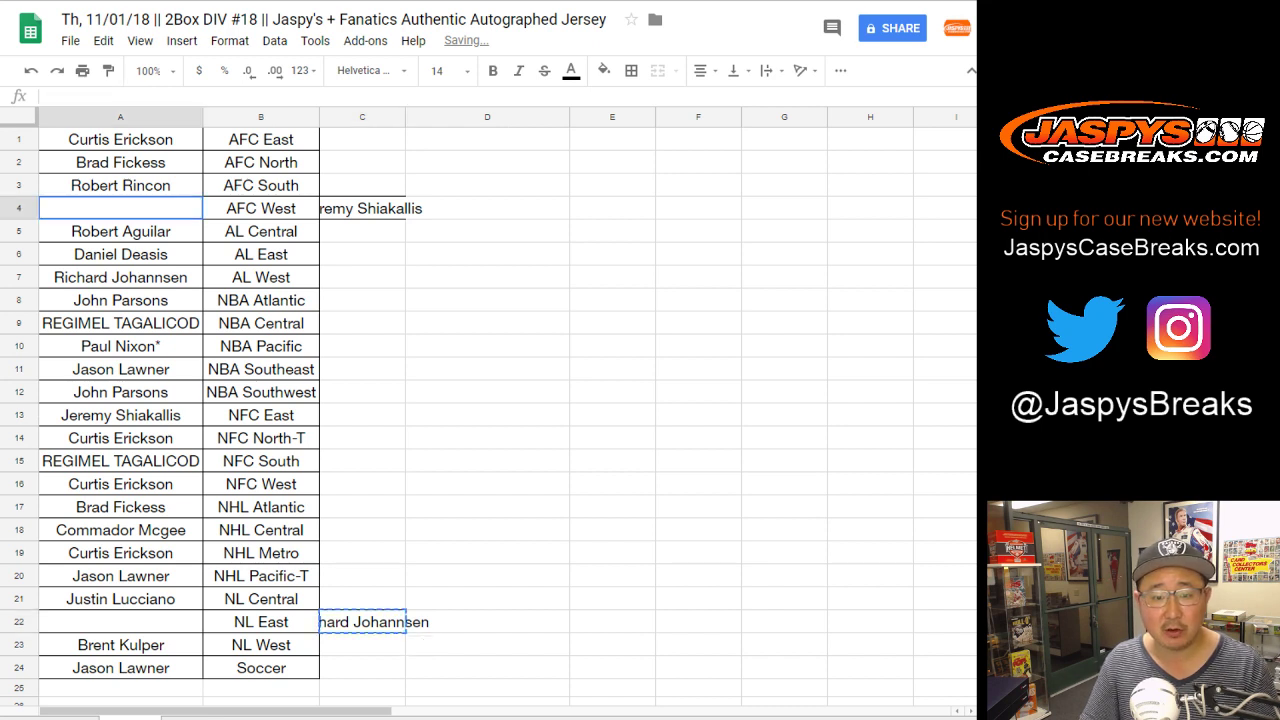
key(ctrl+v)
click(296, 208)
text(-t)
key(Return)
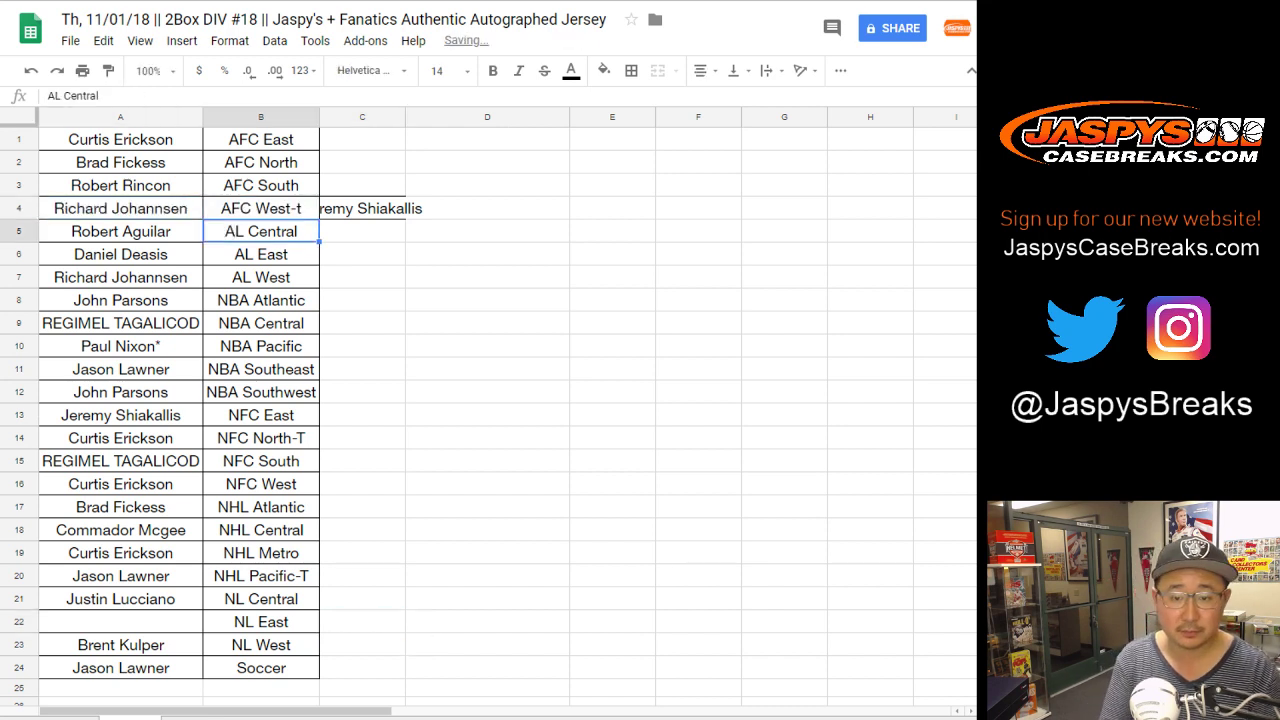
- Move the participant name from C4 into A22 and relabel that row's division as NL East-t
click(362, 208)
key(ctrl+x)
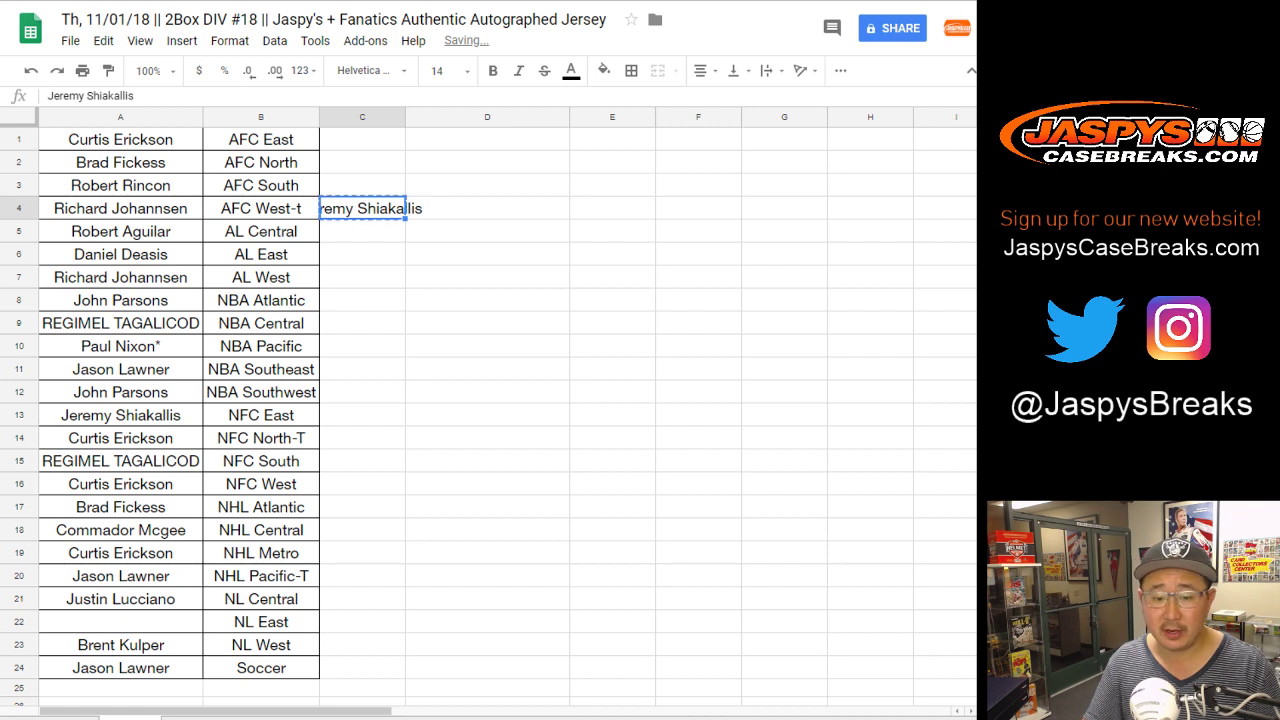
click(120, 622)
key(ctrl+v)
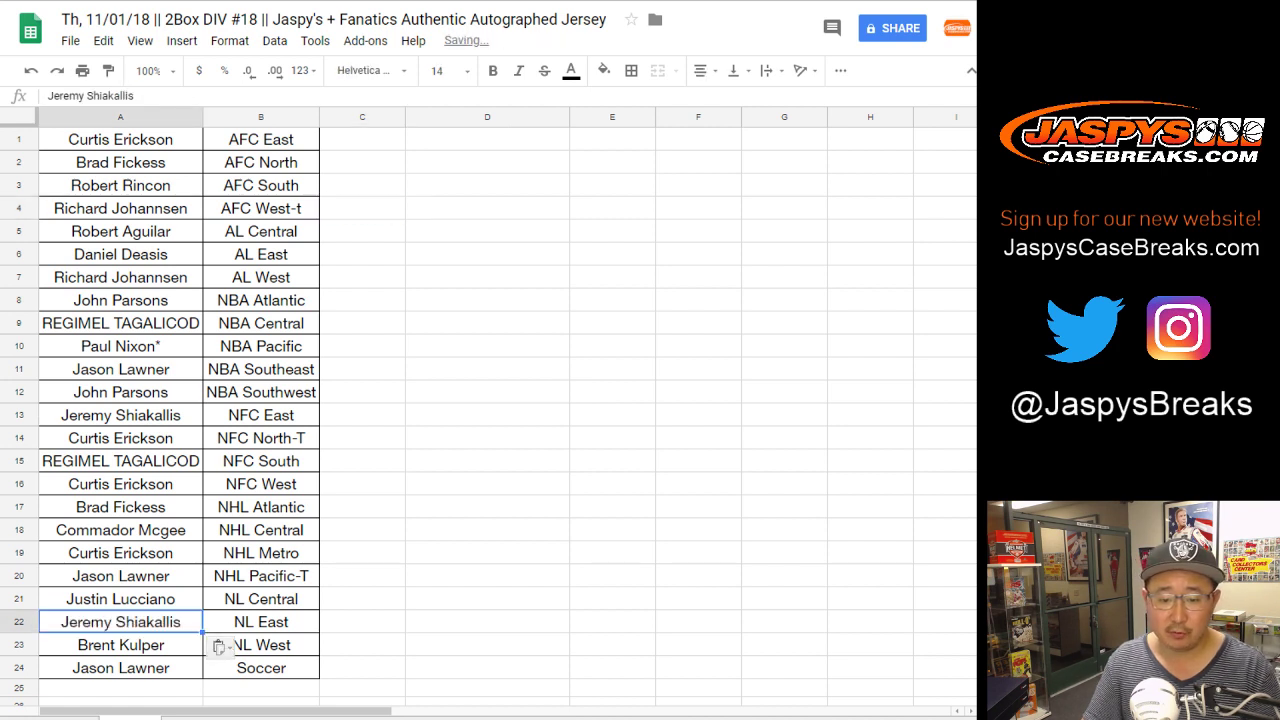
double_click(296, 622)
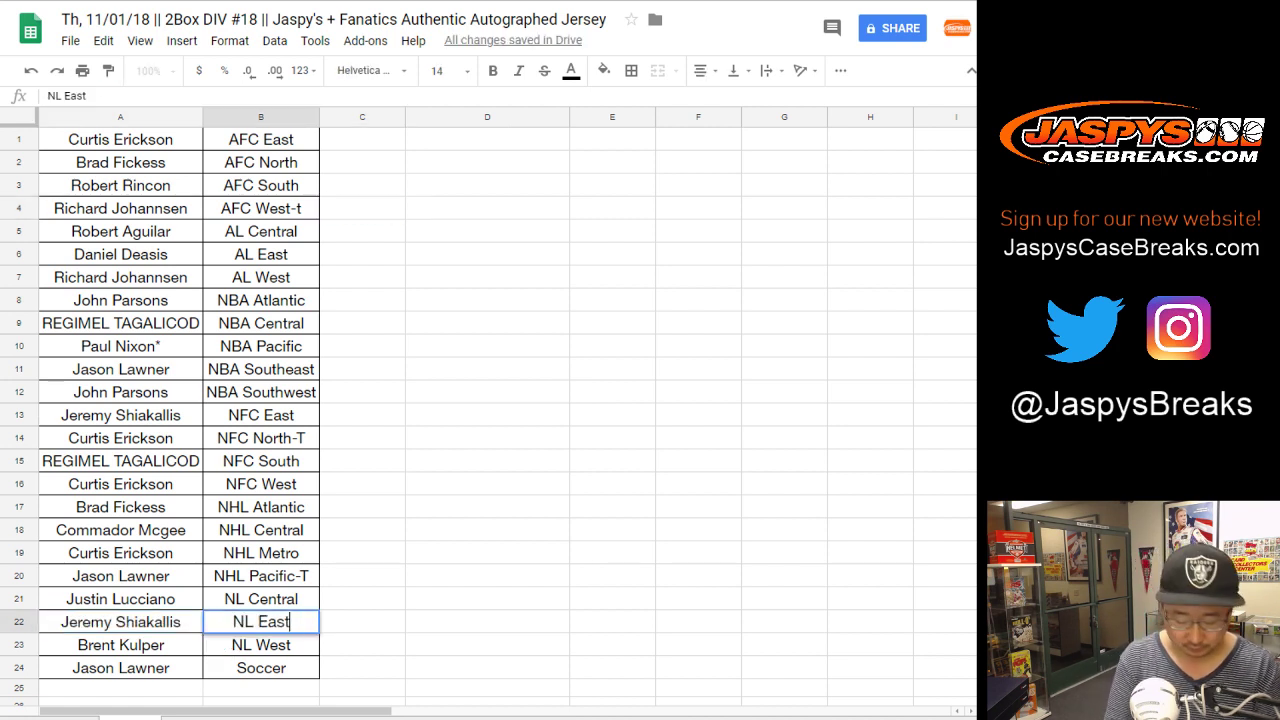
text(-t)
key(Return)
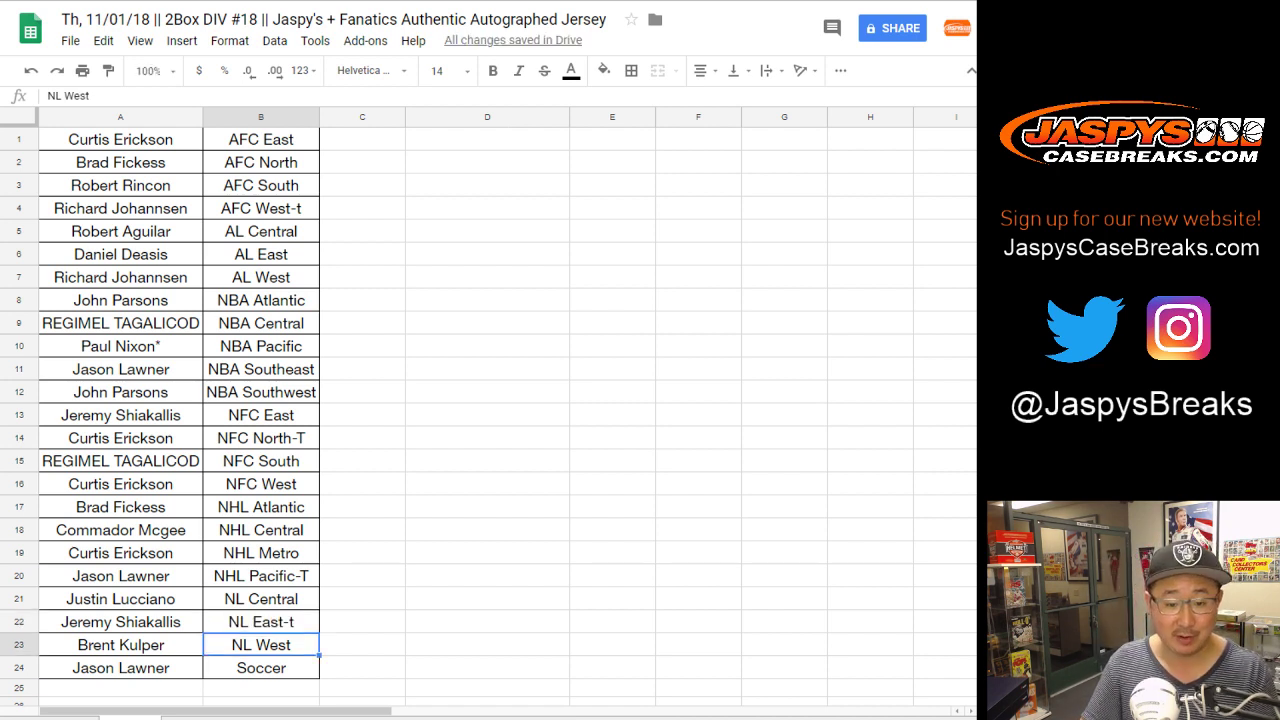
- Highlight the NL West and AFC West-t rows together
click(18, 645)
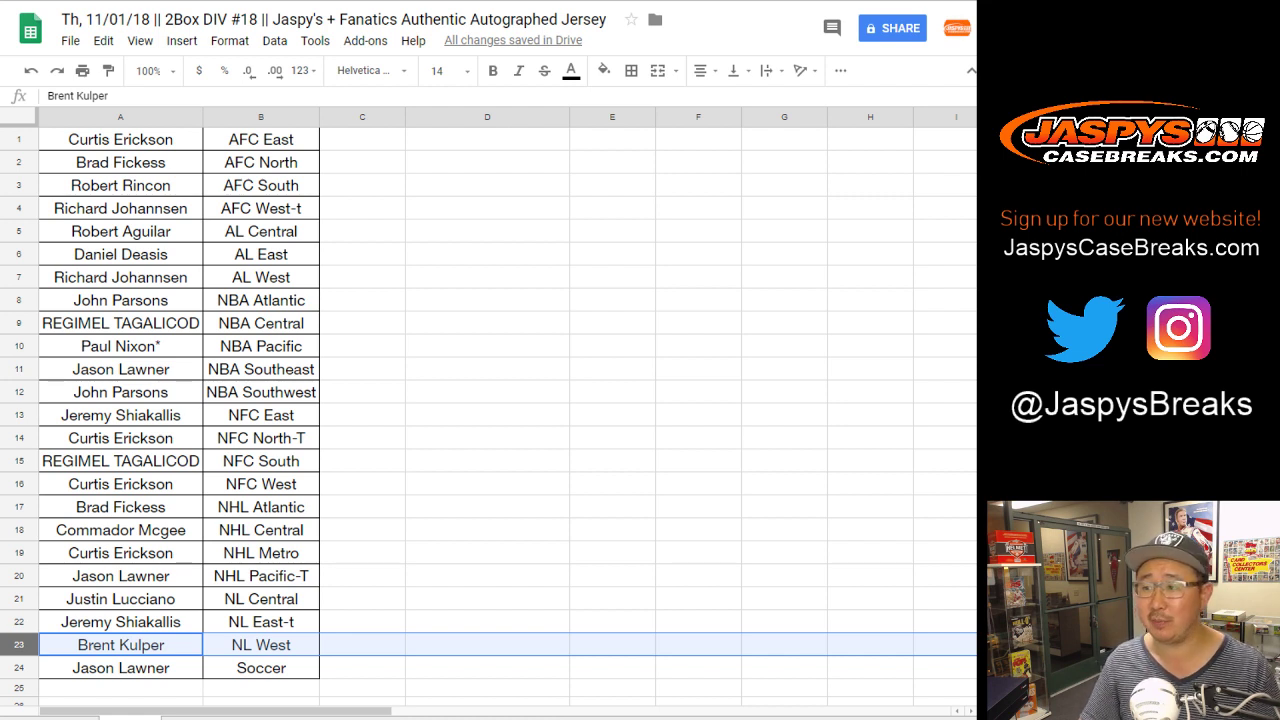
ctrl+click(18, 208)
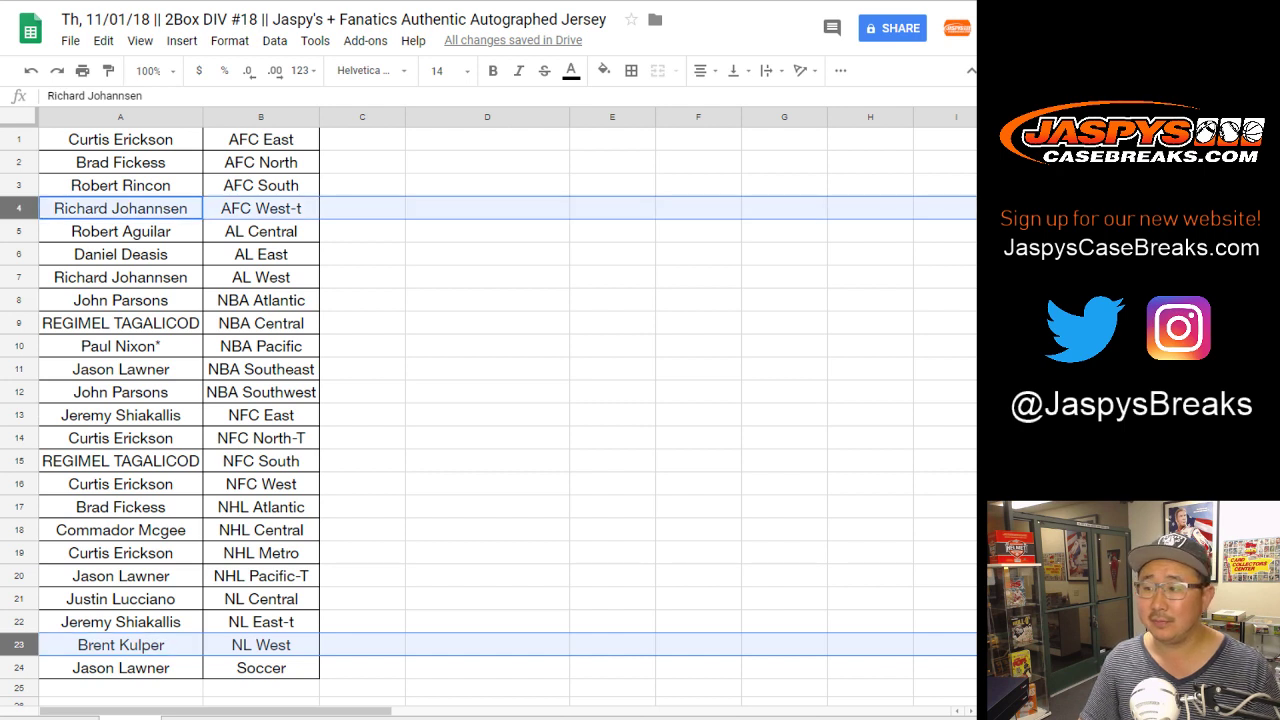